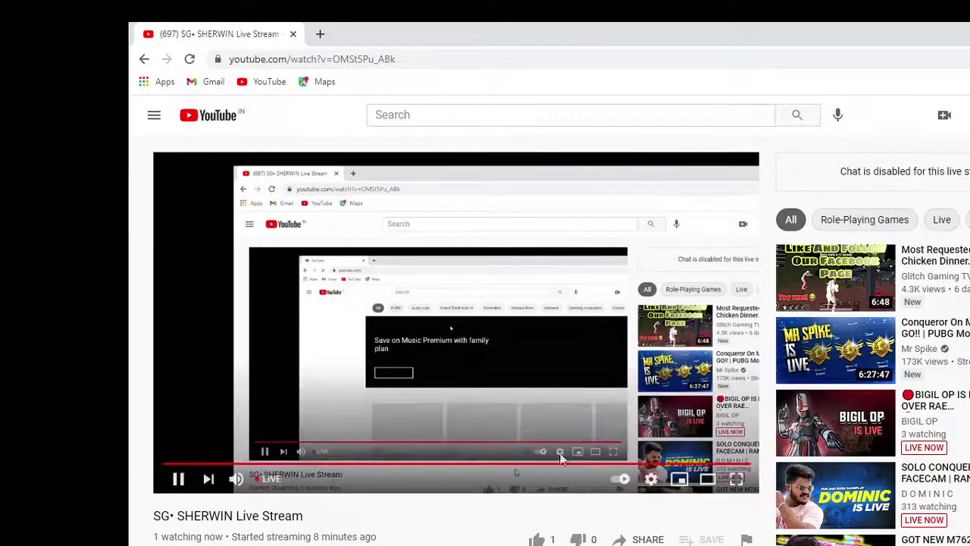
- Switch to OBS and move the Display Capture source in the preview so it fills the canvas exactly
click(684, 542)
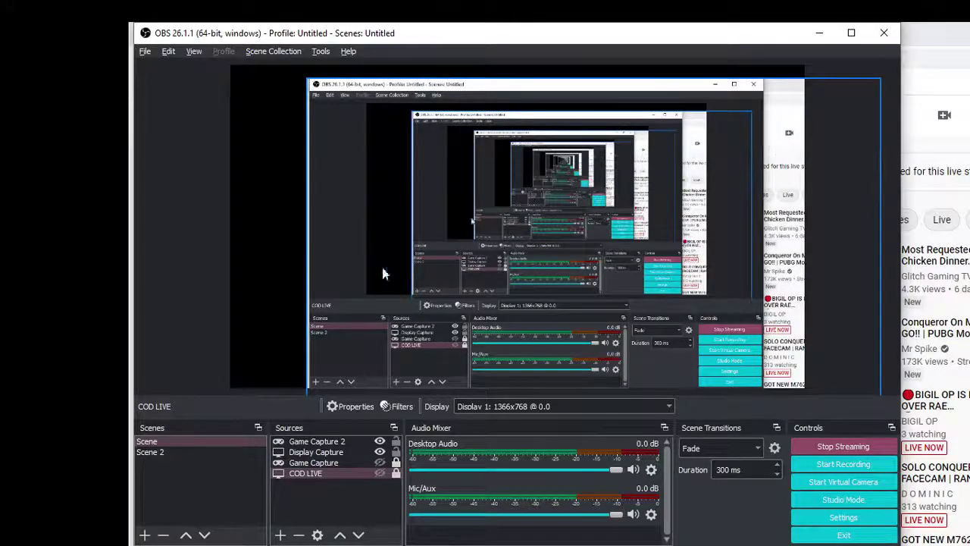
click(333, 451)
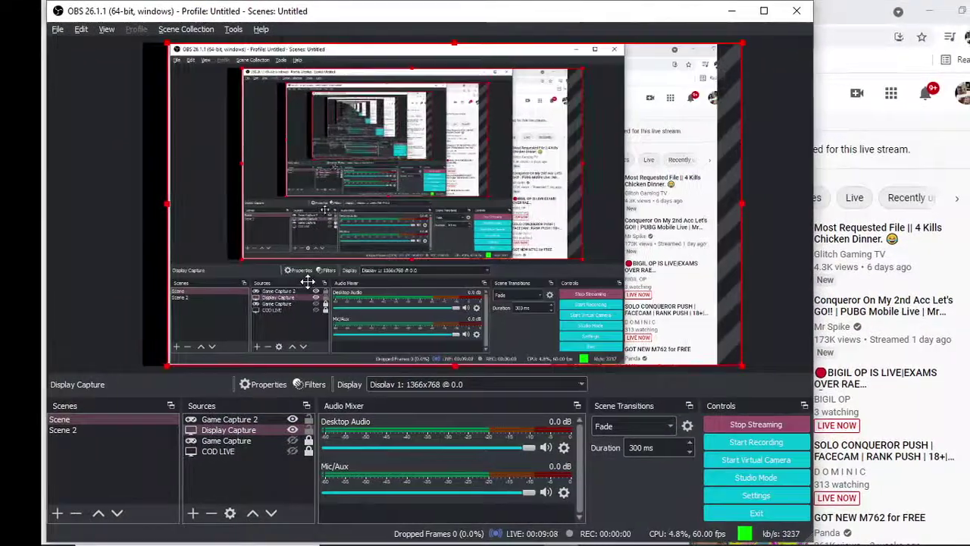
drag(314, 318, 288, 300)
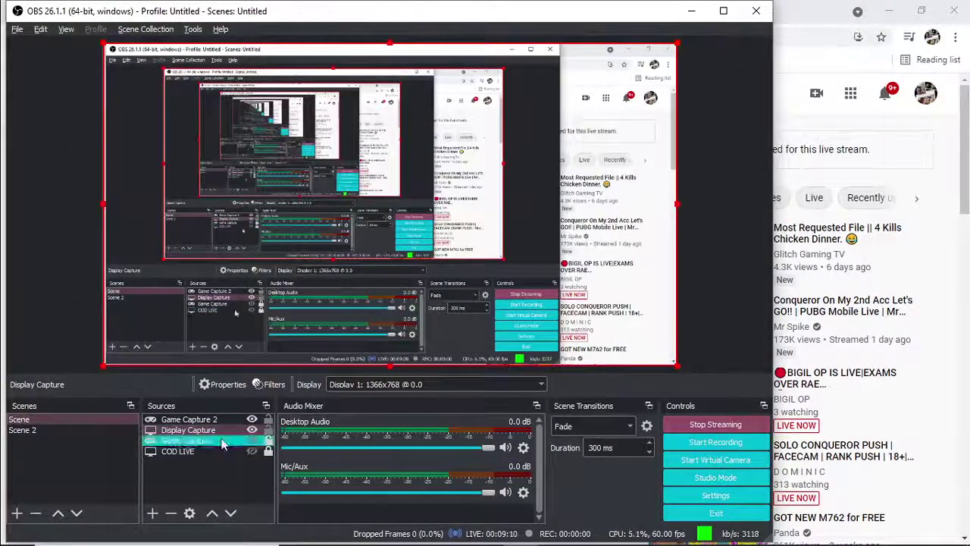
click(244, 430)
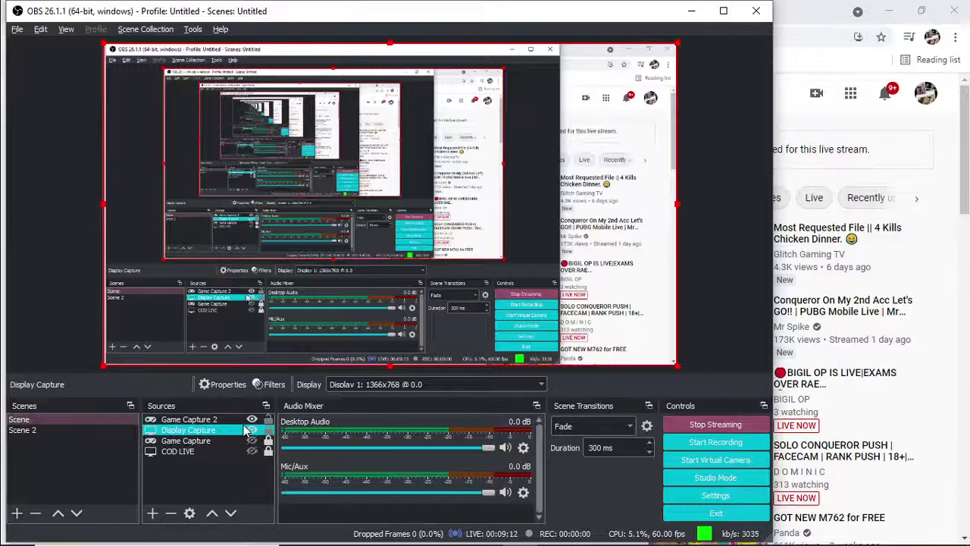
right_click(244, 430)
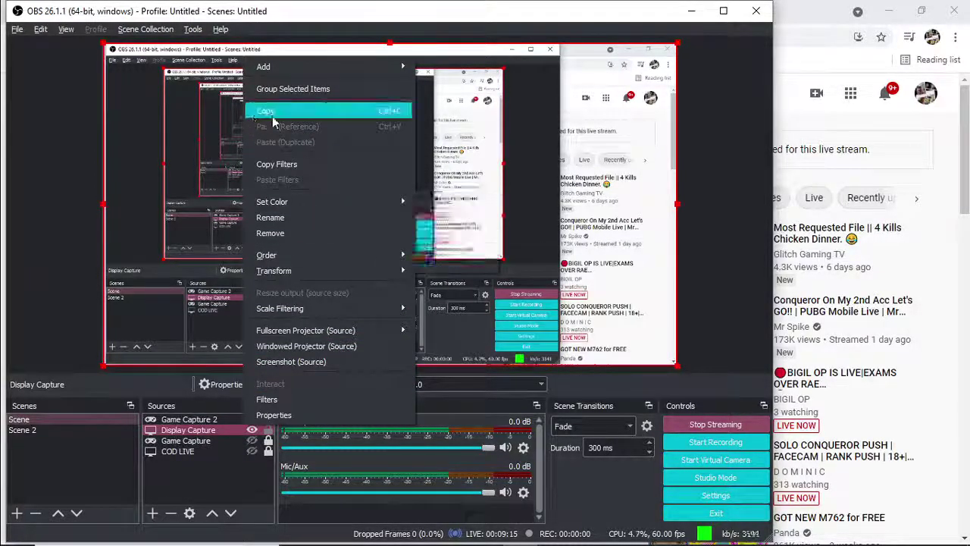
click(160, 462)
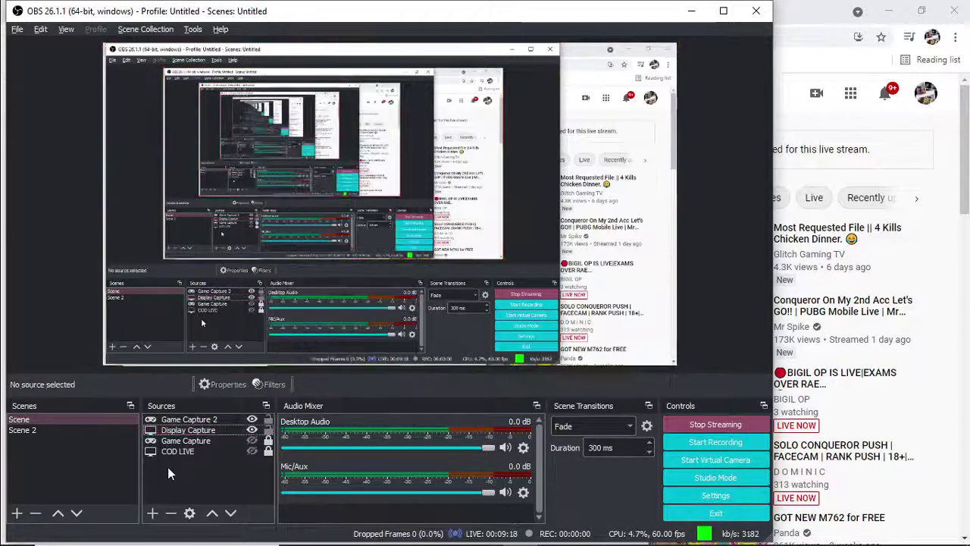
click(226, 440)
right_click(226, 441)
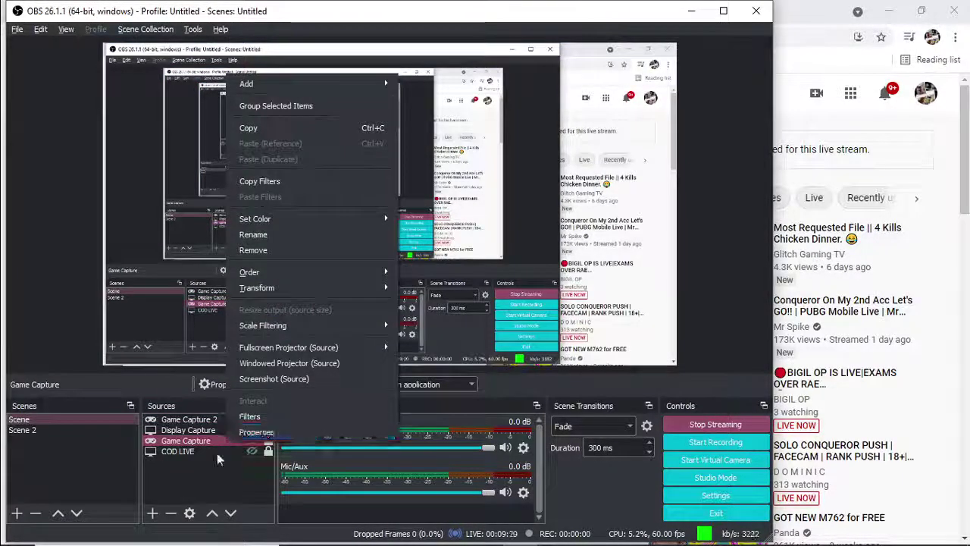
click(185, 484)
click(170, 471)
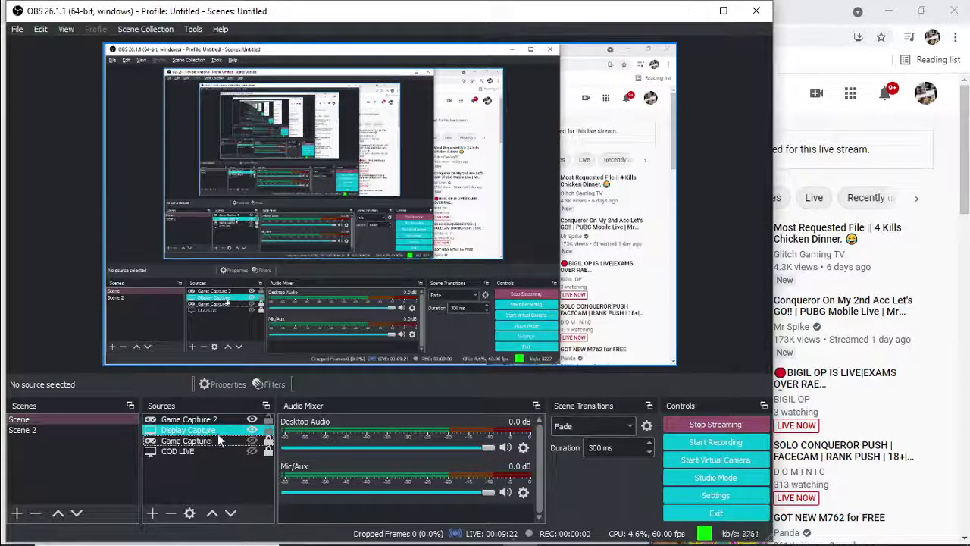
click(307, 243)
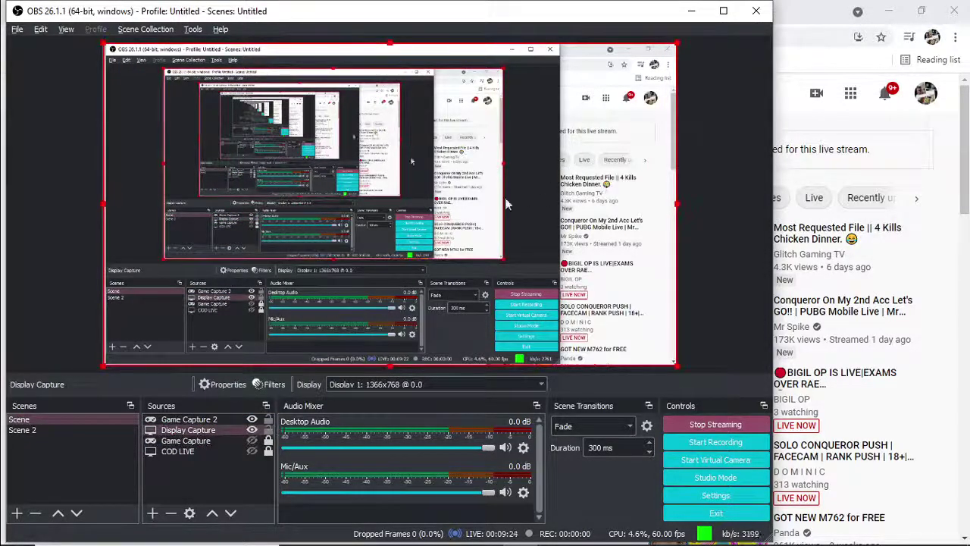
right_click(464, 204)
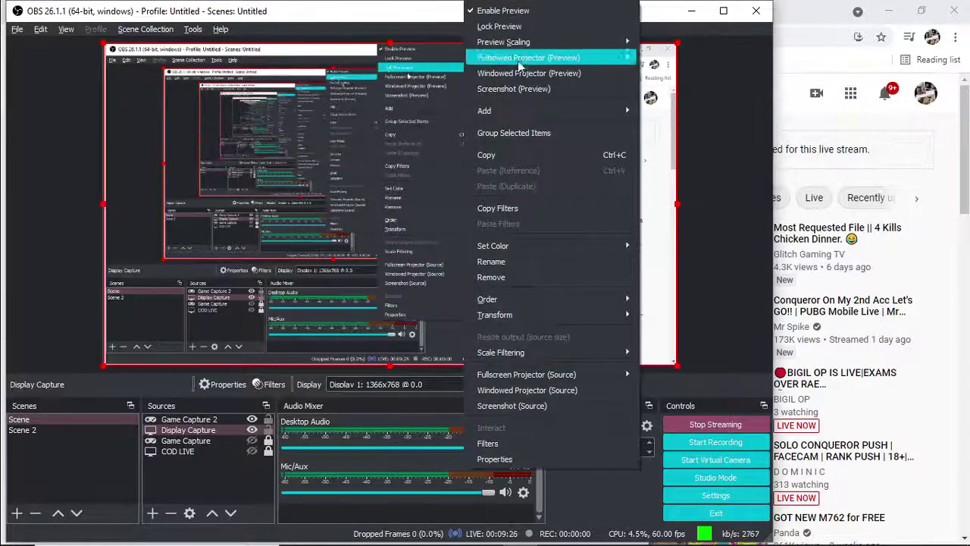
click(407, 285)
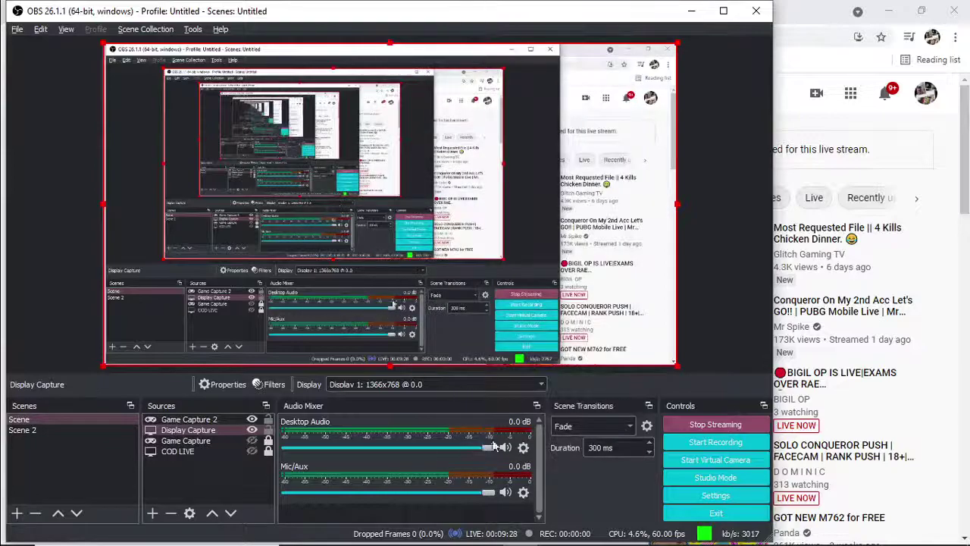
- Check the Display Capture source's properties and accept them with Display 1 and cursor capture kept
right_click(227, 429)
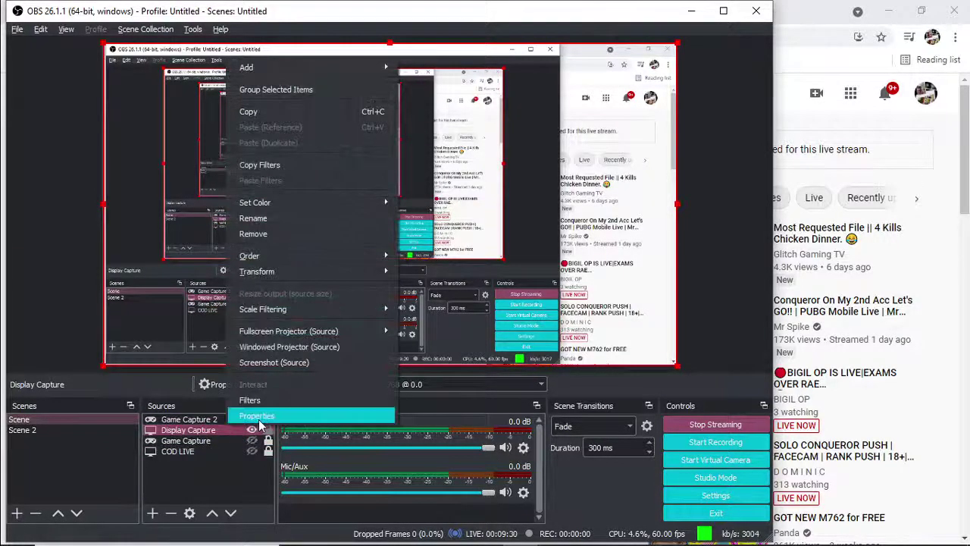
click(226, 474)
click(212, 429)
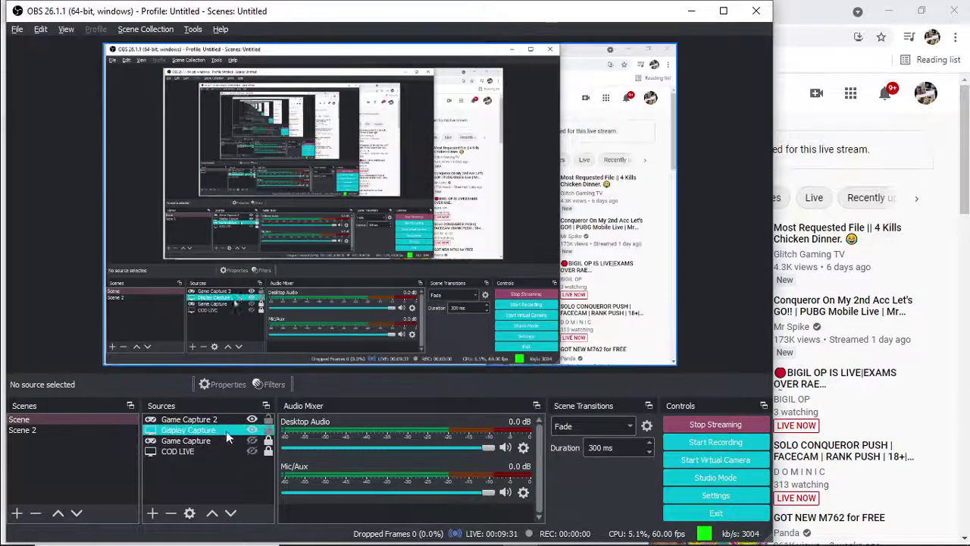
click(241, 386)
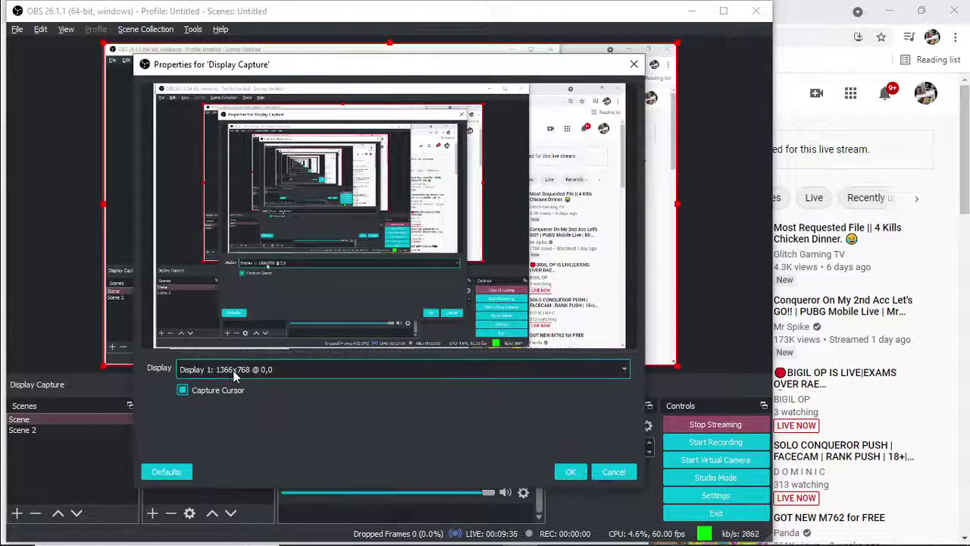
click(569, 474)
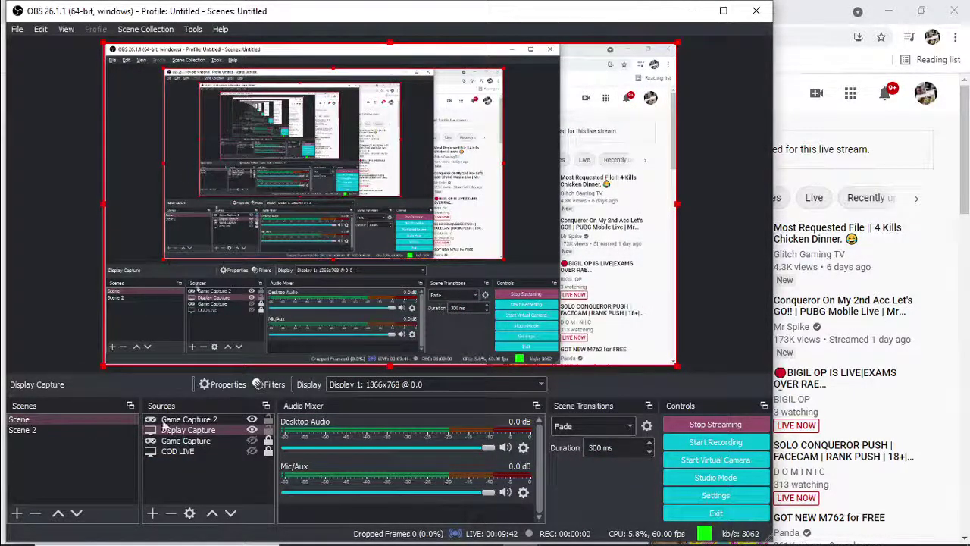
- Add an Audio Input Capture source that uses the device Microphone (High Definition Audio Device)
click(157, 514)
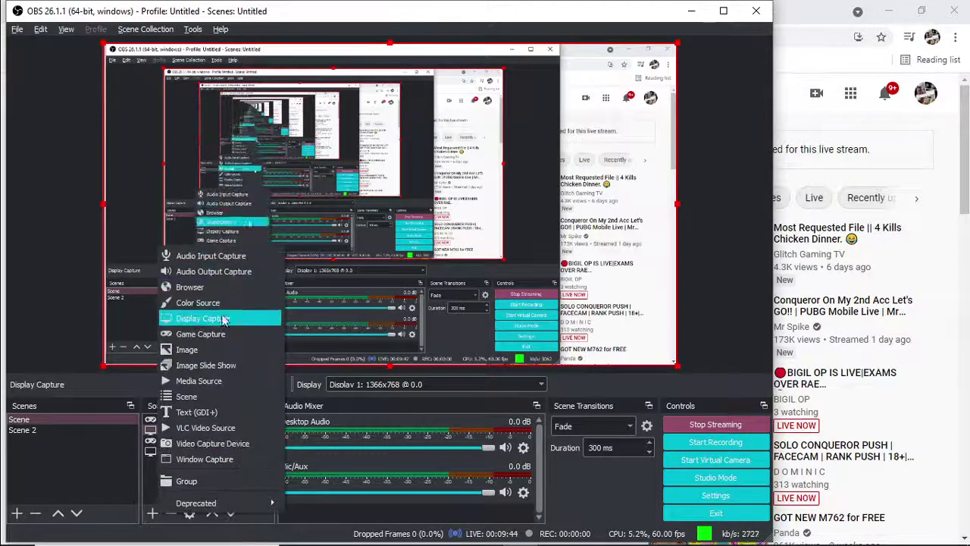
click(216, 260)
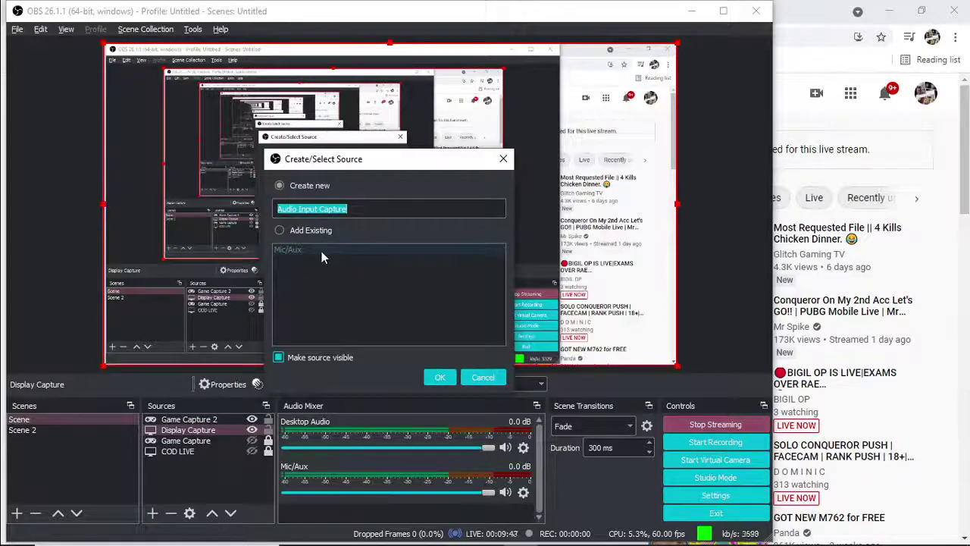
click(300, 231)
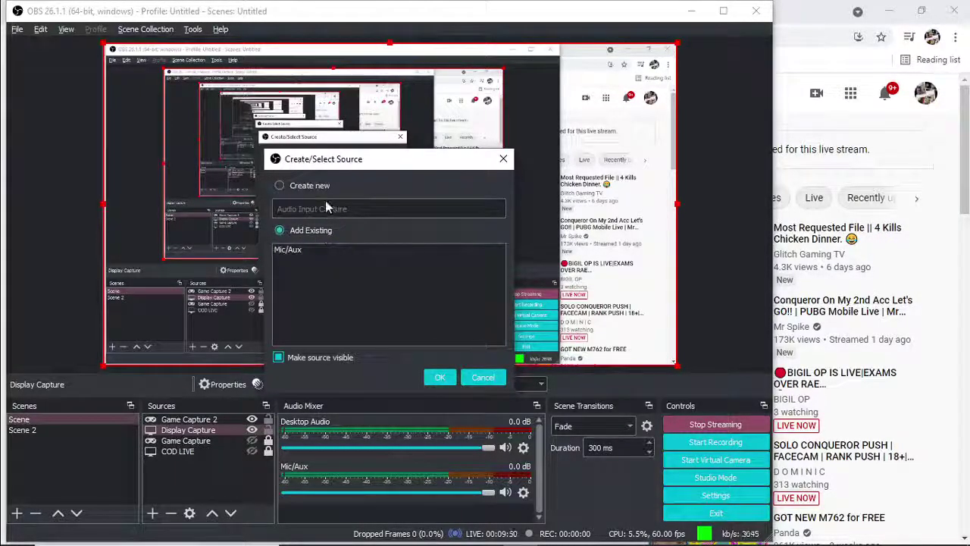
click(434, 379)
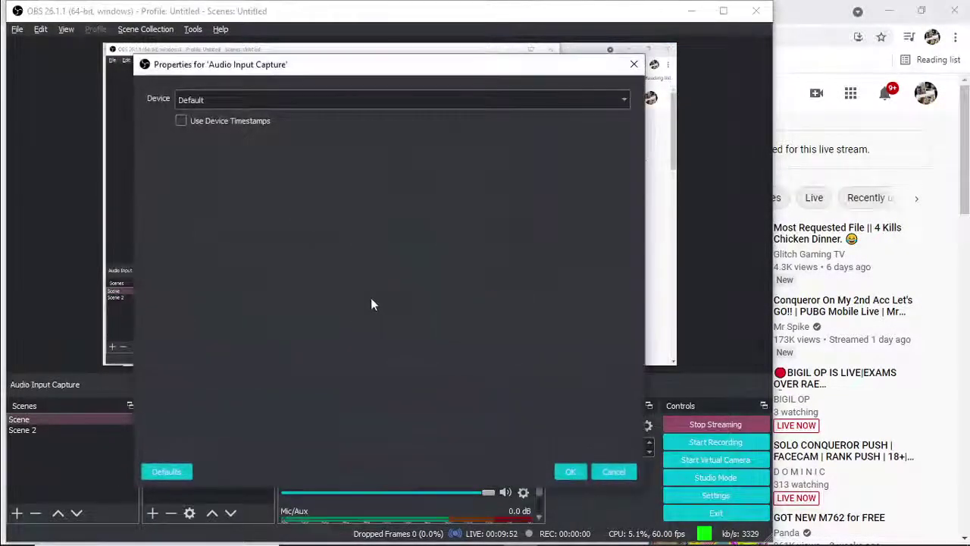
click(254, 103)
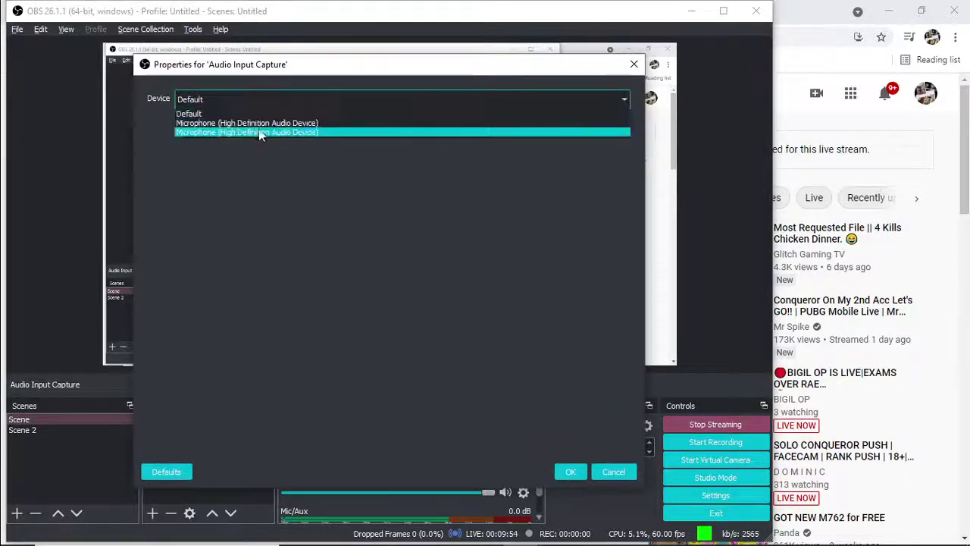
click(280, 125)
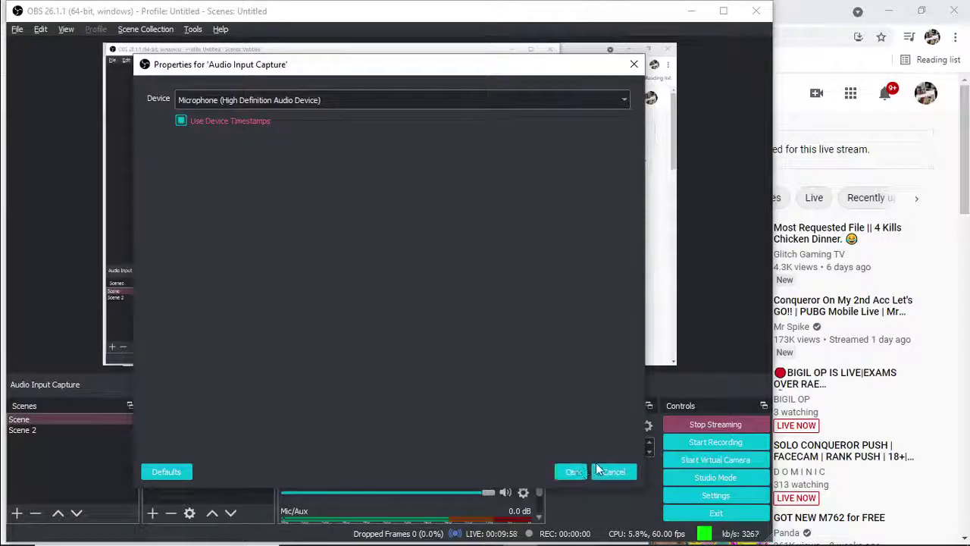
click(571, 471)
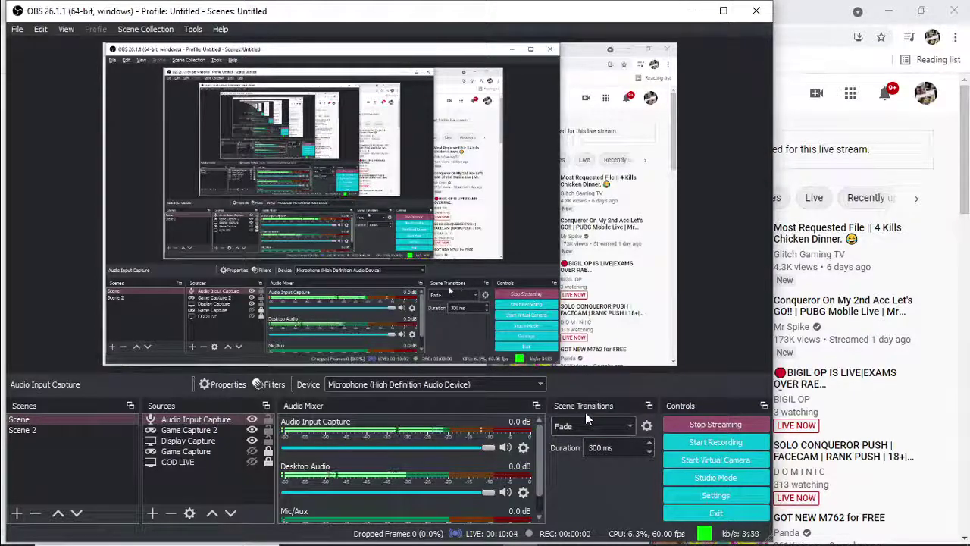
- Mute the Audio Input Capture in the audio mixer
mouse_move(881, 541)
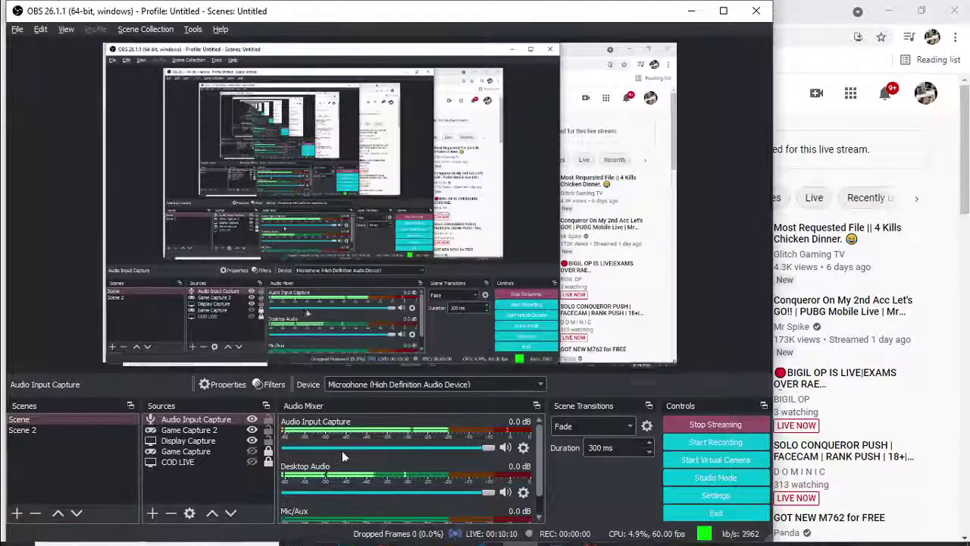
click(523, 447)
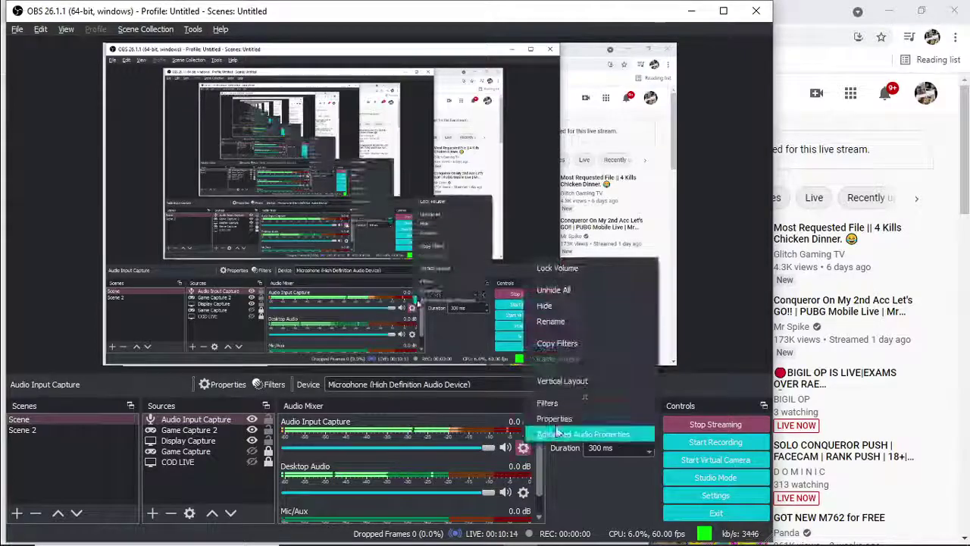
click(506, 449)
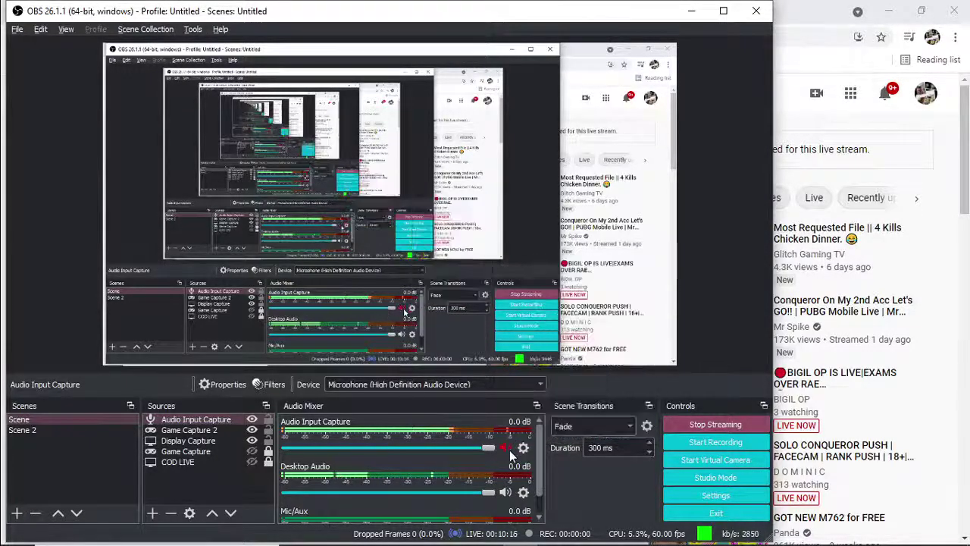
- Lock the Audio Input Capture source and hide it from the scene
right_click(227, 421)
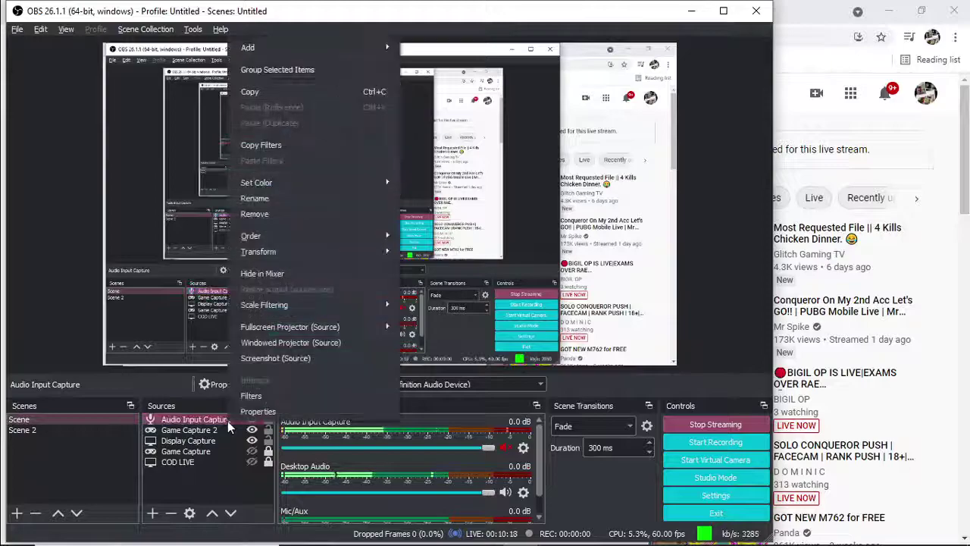
click(267, 426)
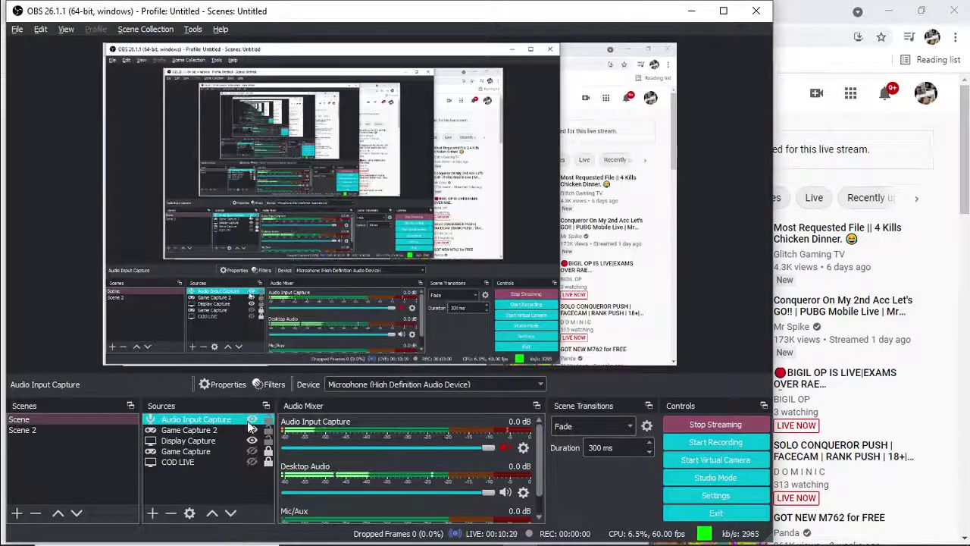
click(252, 420)
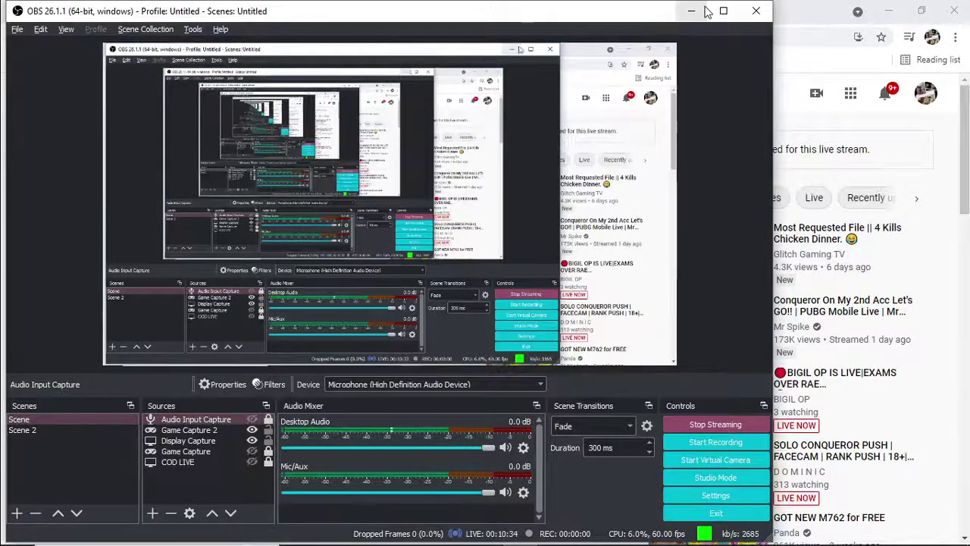
- Switch to Chrome, open the suggested live stream "BIGIL OP IS LIVE" and look through its page and live chat
key(alt+Tab)
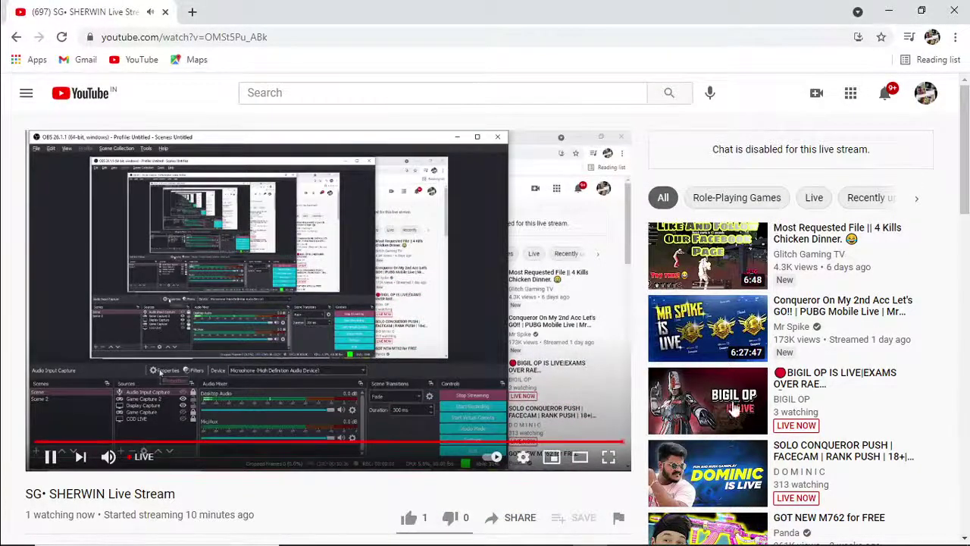
click(729, 419)
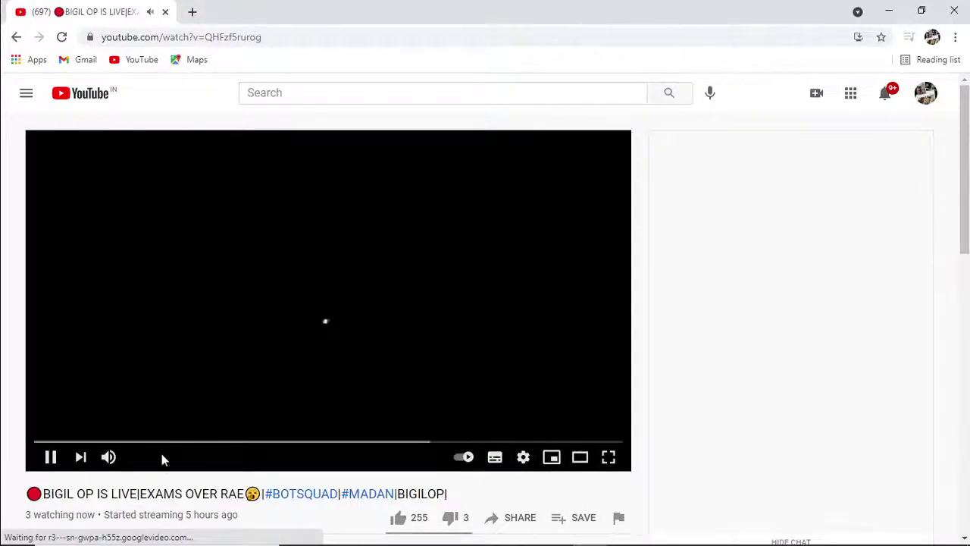
scroll(170, 488, down, 2)
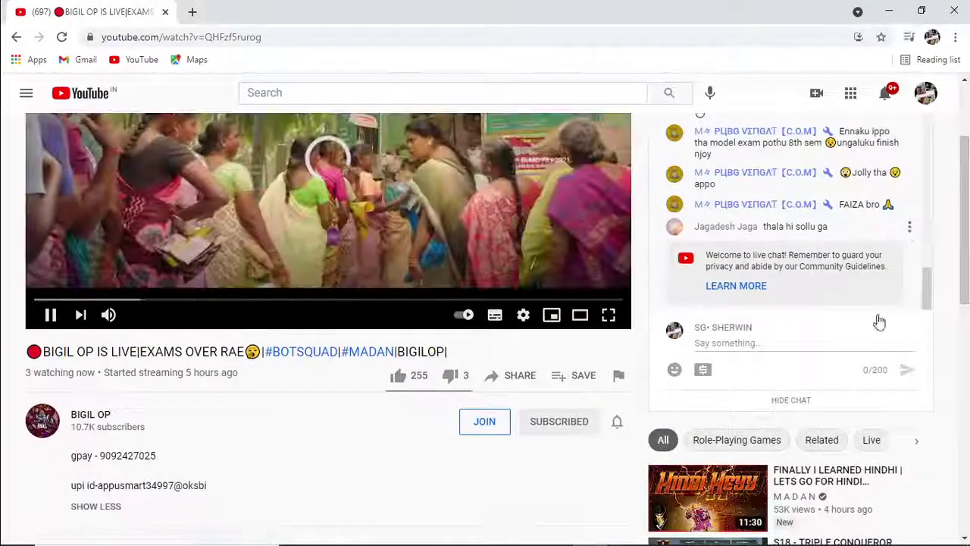
scroll(291, 302, up, 2)
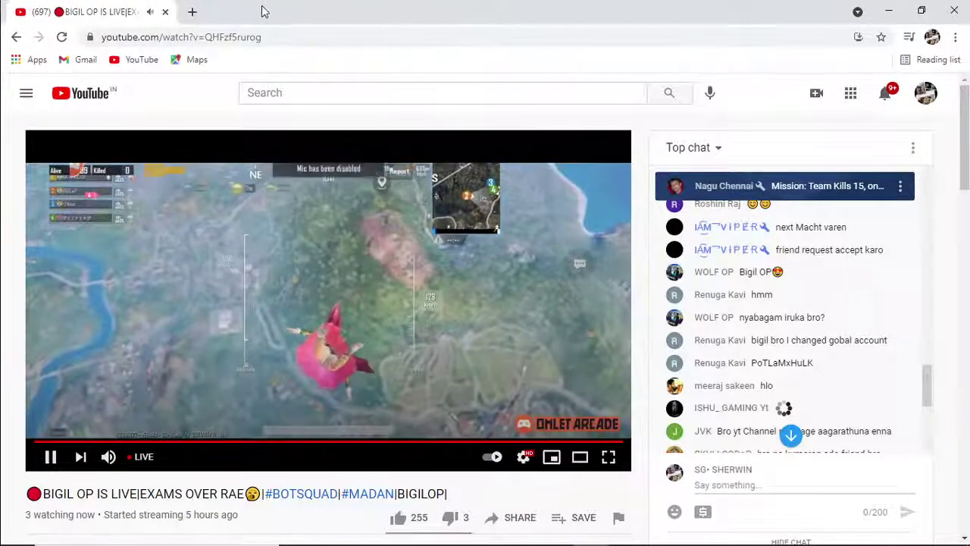
- Open a new browser tab and get its address bar ready for a web address
click(193, 13)
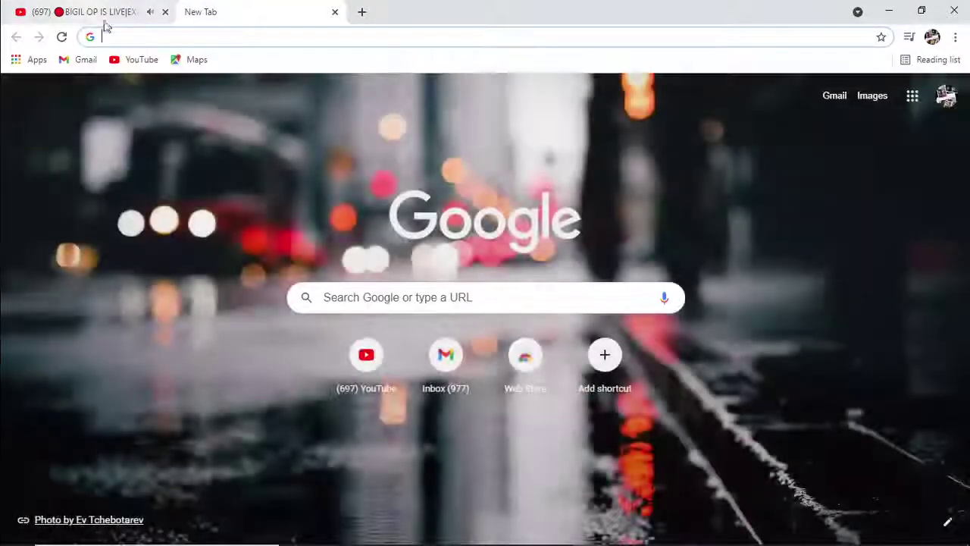
click(262, 37)
text(tr)
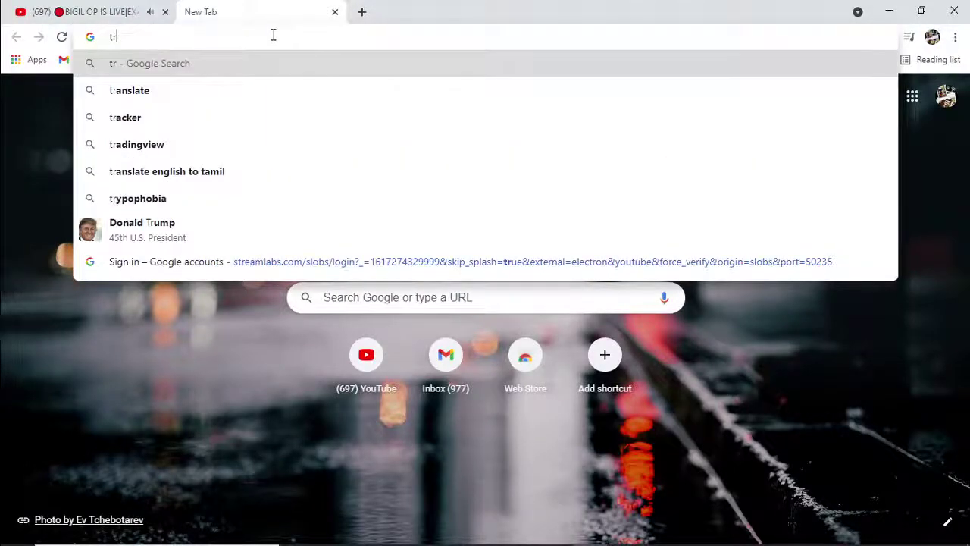
key(BackSpace)
key(BackSpace)
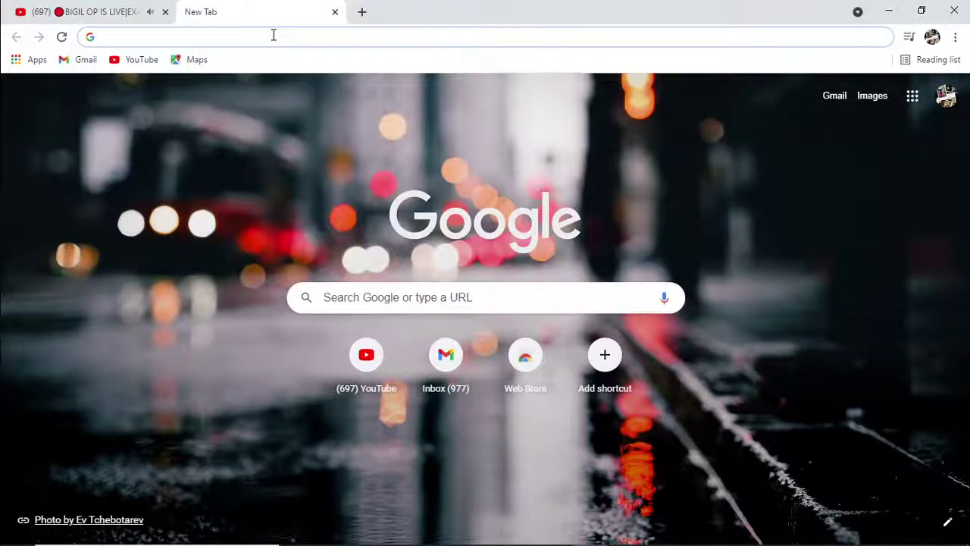
- Search the web for "yt" in the new tab and open YouTube from the results
click(114, 11)
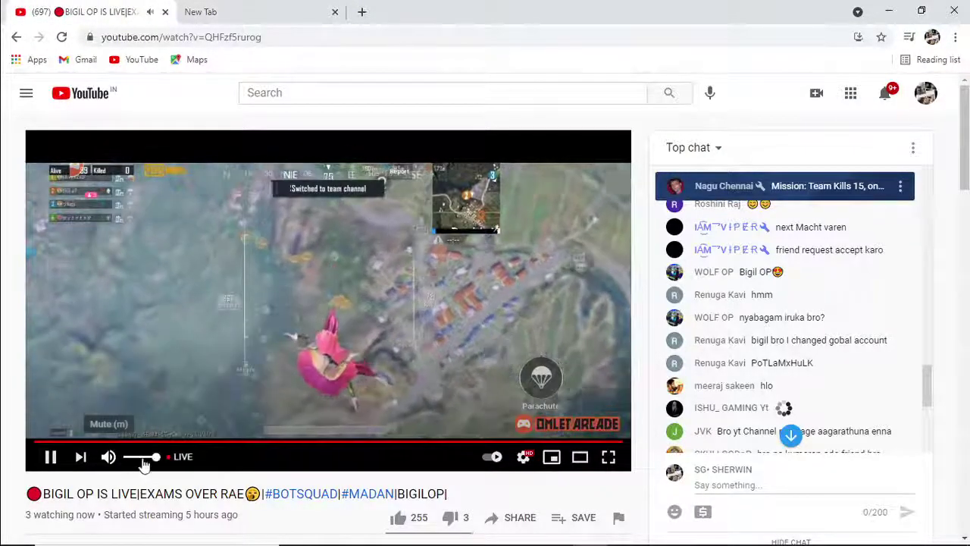
click(203, 12)
click(226, 35)
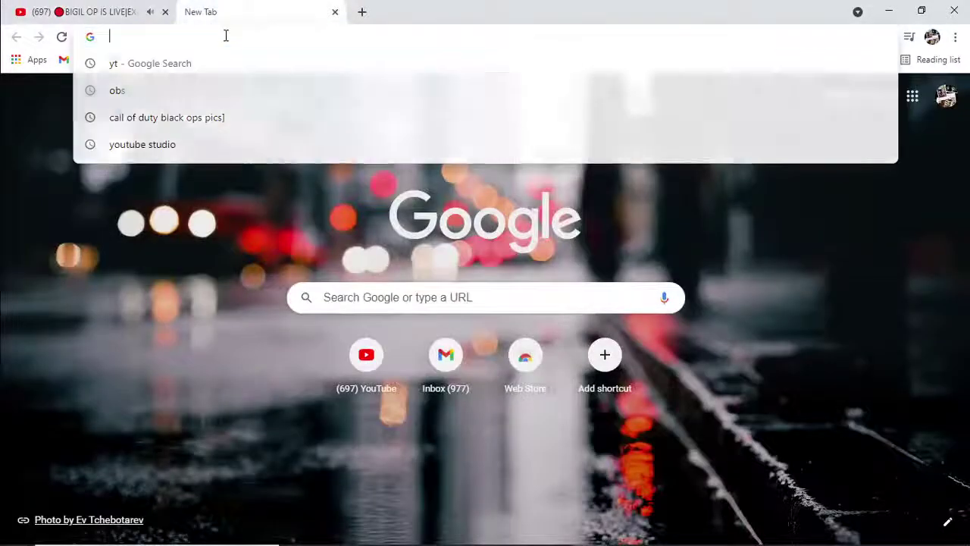
text(yt)
key(Return)
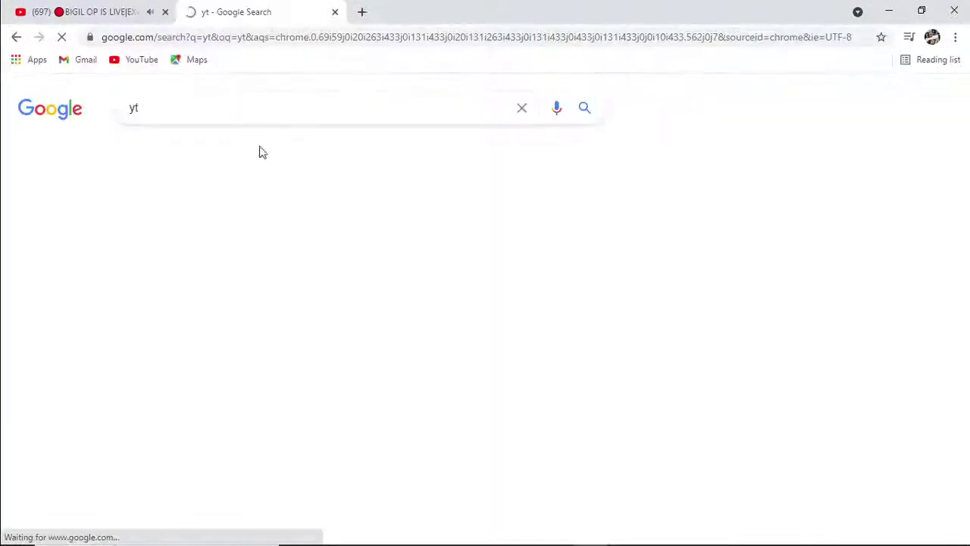
click(158, 230)
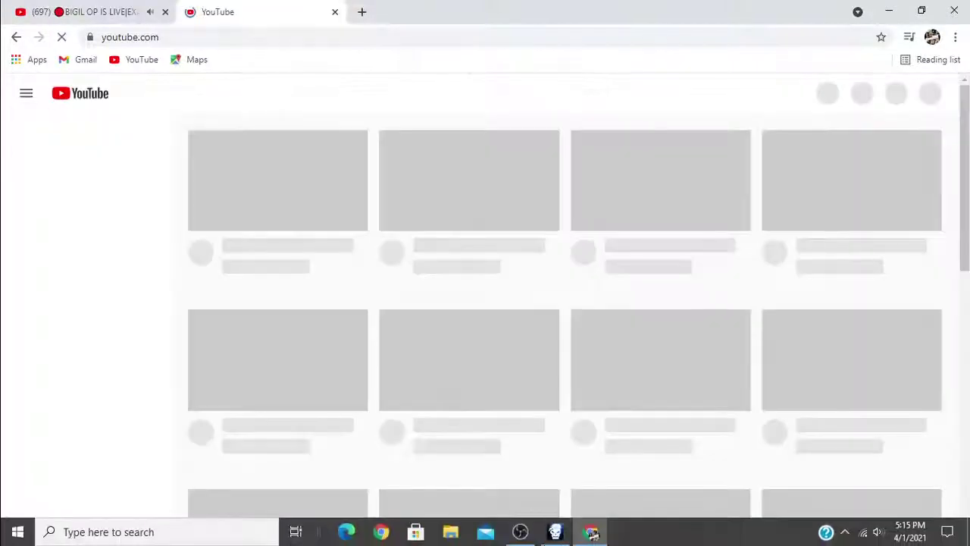
- Open your own live stream from the YouTube home page and mute the BIGIL OP live stream
click(551, 533)
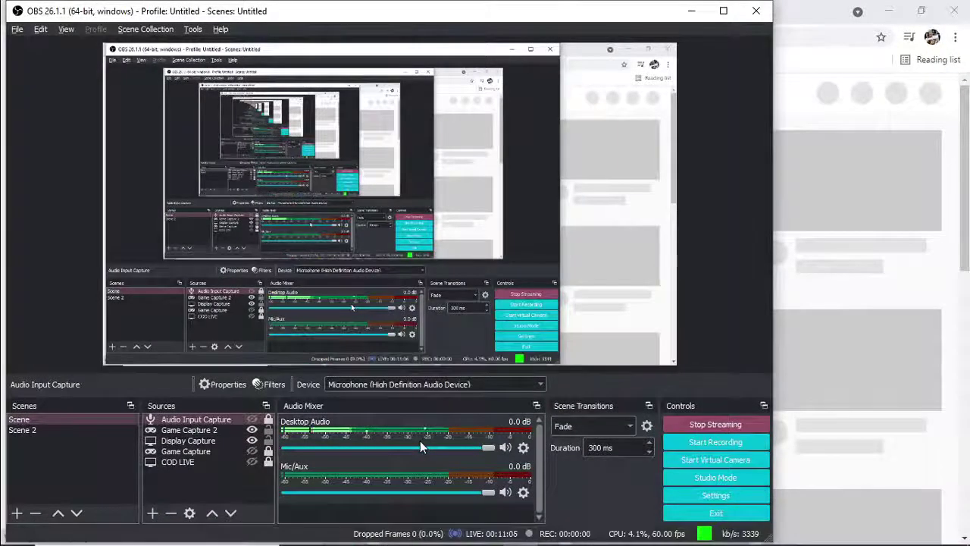
click(691, 10)
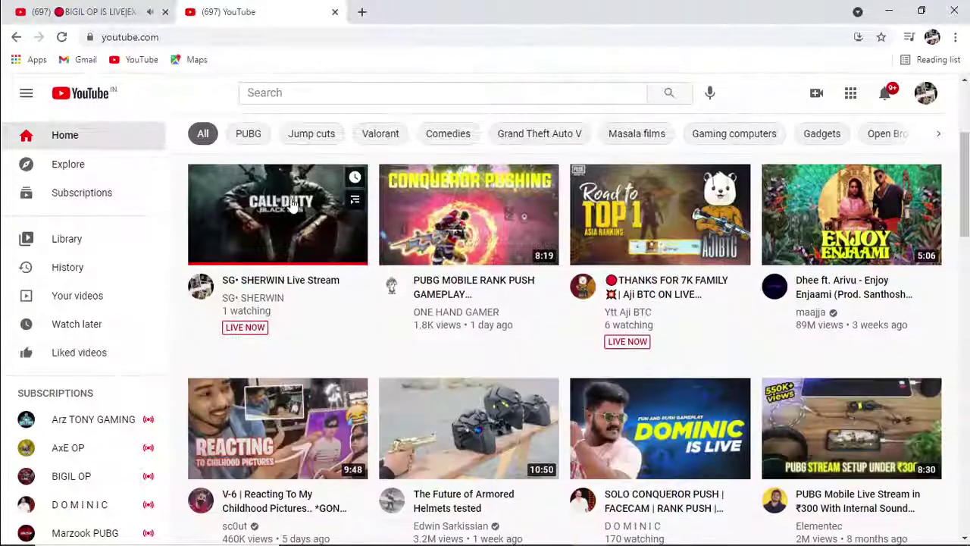
click(292, 203)
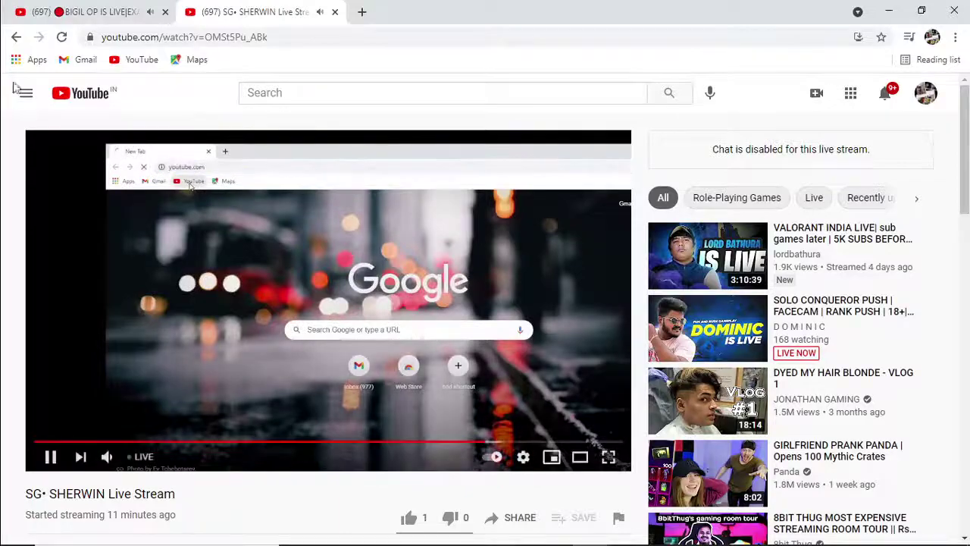
click(73, 11)
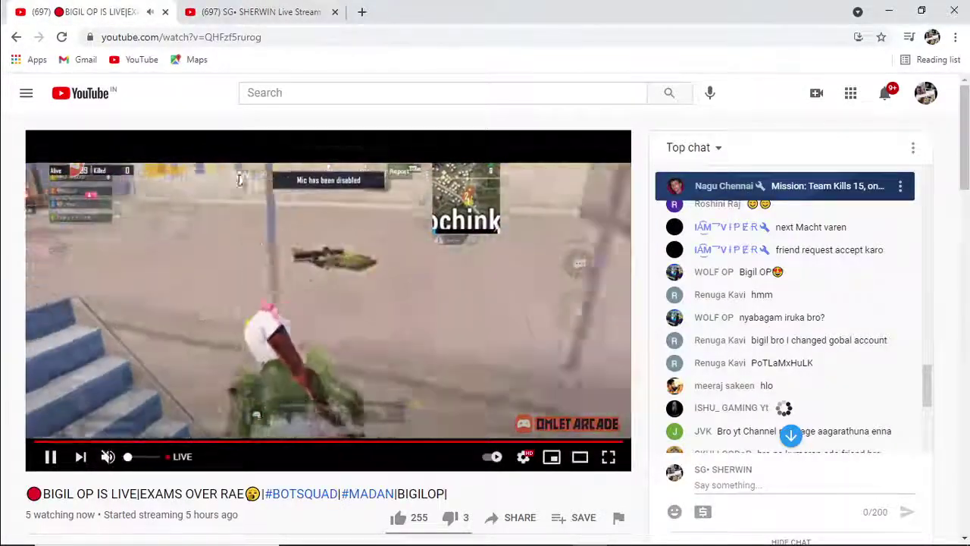
click(244, 10)
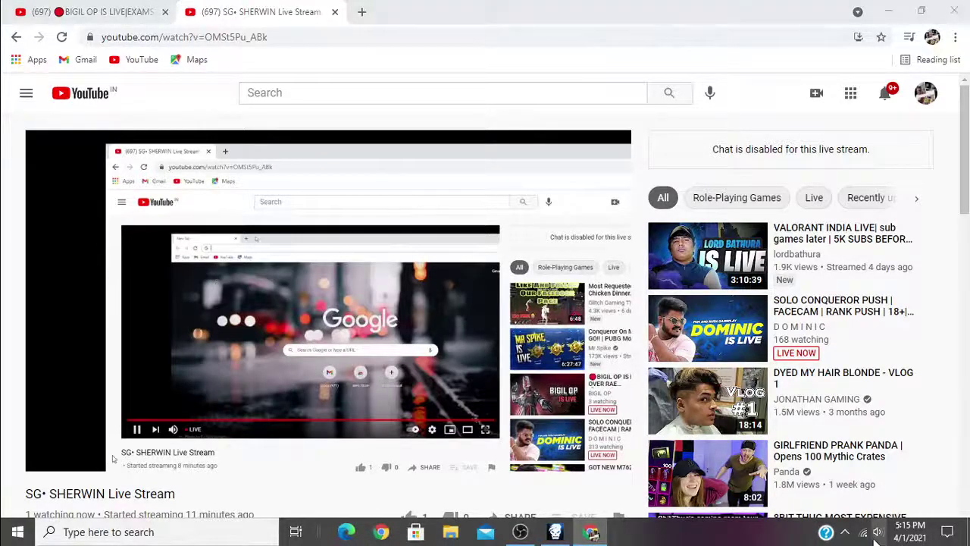
- Switch the Windows playback device to Speakers (High Definition Audio Device) and set its volume to 100
click(877, 529)
click(855, 467)
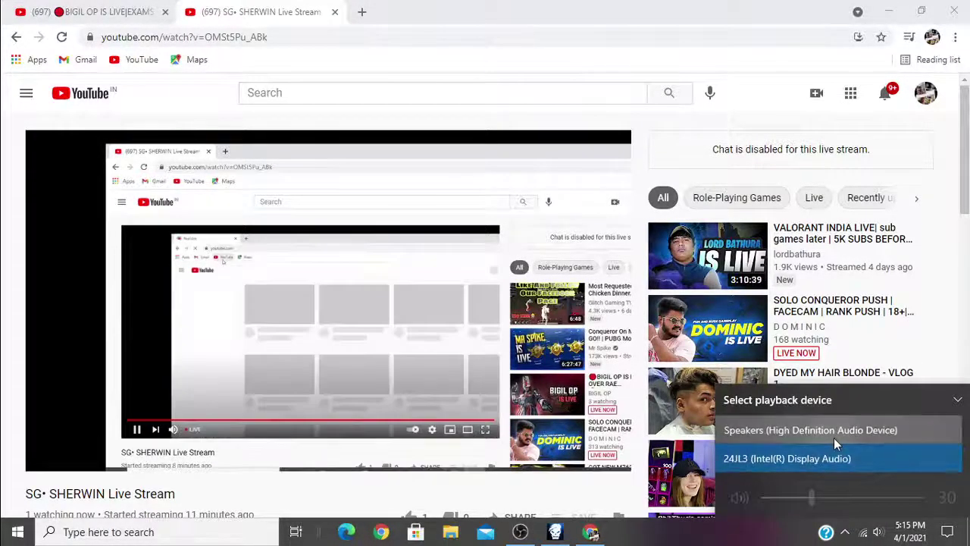
click(834, 437)
drag(804, 497, 924, 497)
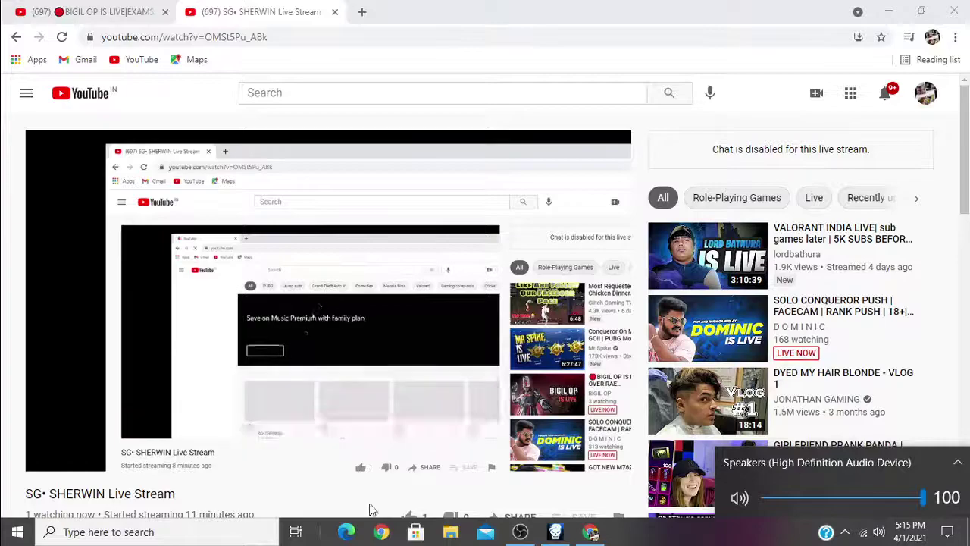
click(261, 499)
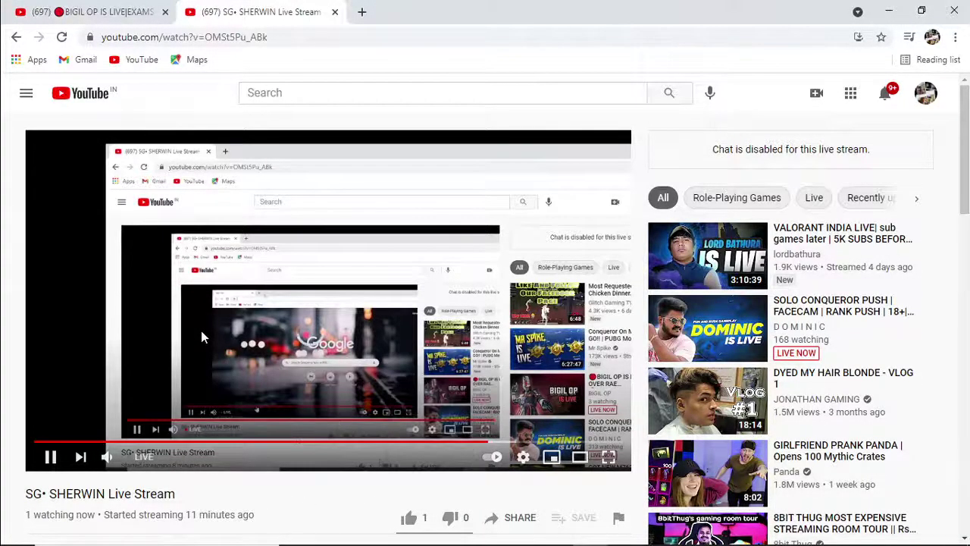
- Unmute the BIGIL OP live stream and bring your own stream's playback forward to the live point
click(98, 11)
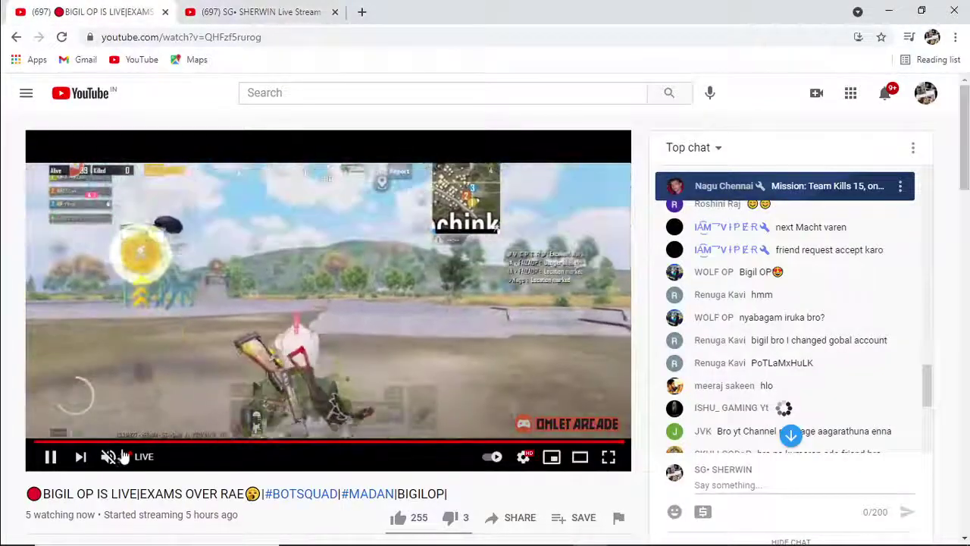
click(303, 12)
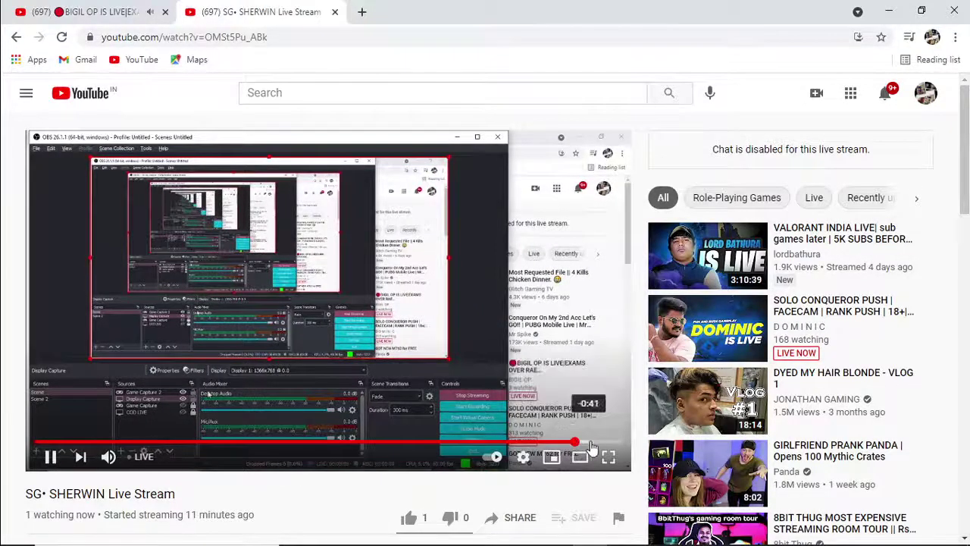
click(584, 441)
click(538, 442)
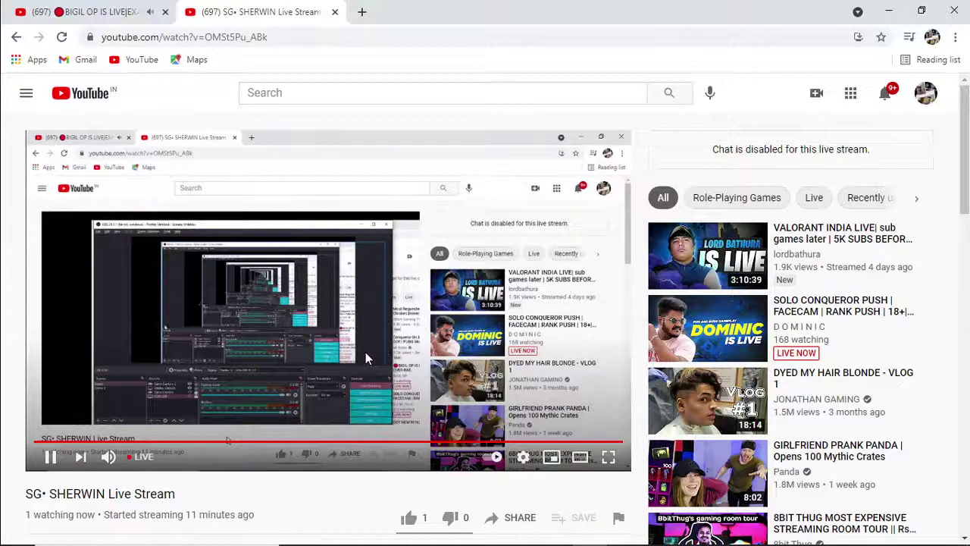
- With the BIGIL OP stream playing, check the OBS audio mixer and your own live stream's playback
click(172, 17)
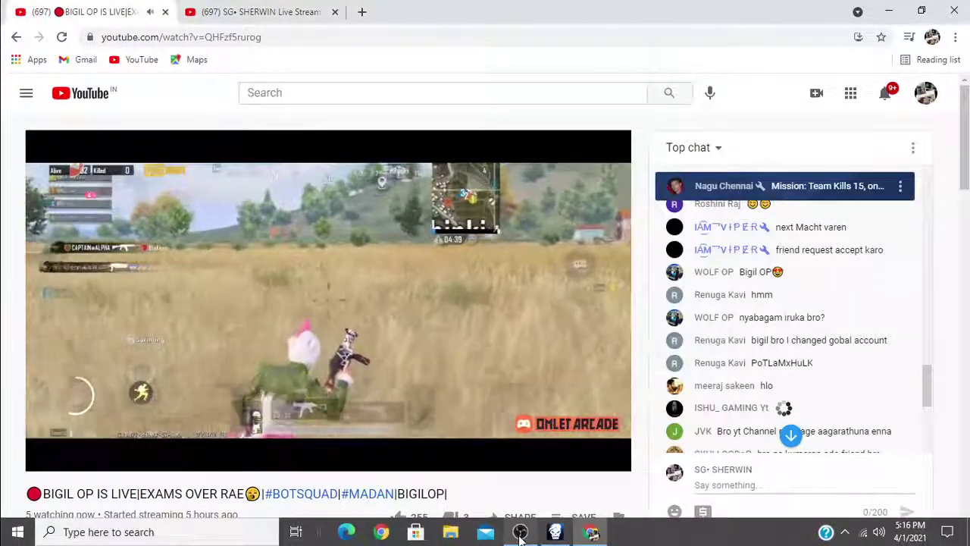
click(520, 532)
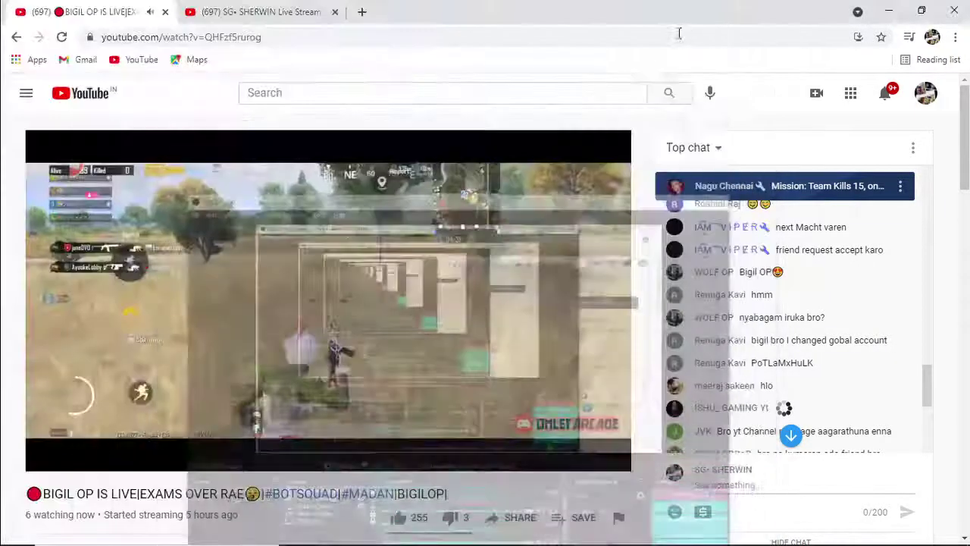
click(691, 11)
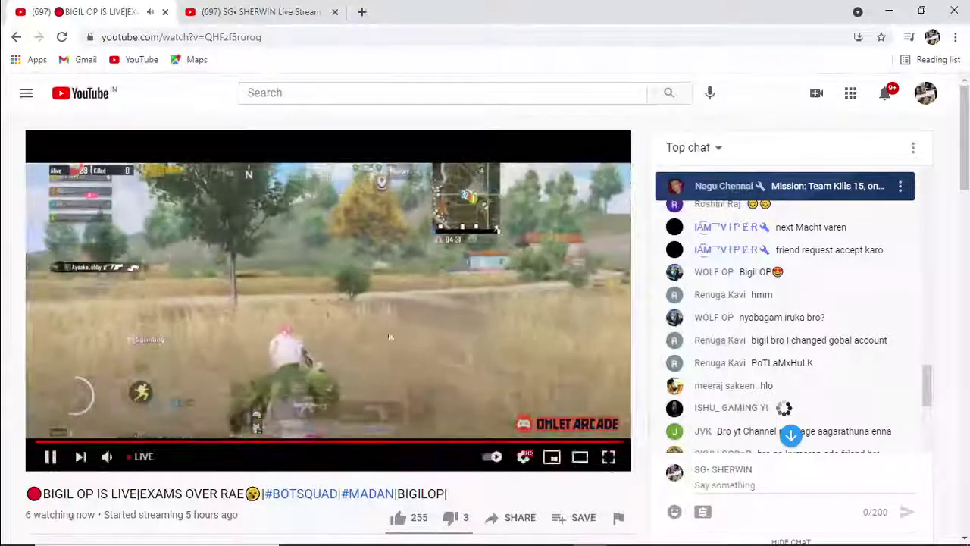
key(ctrl+Tab)
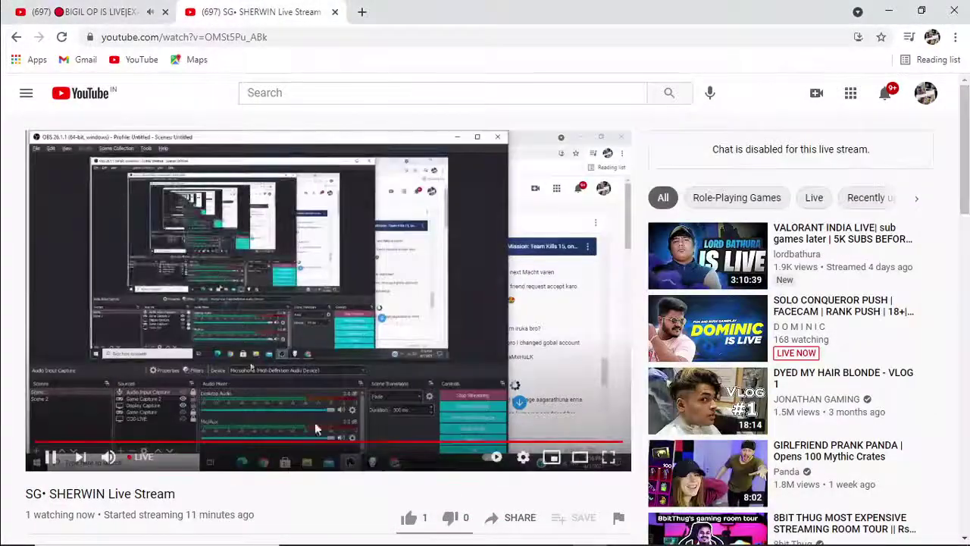
click(114, 11)
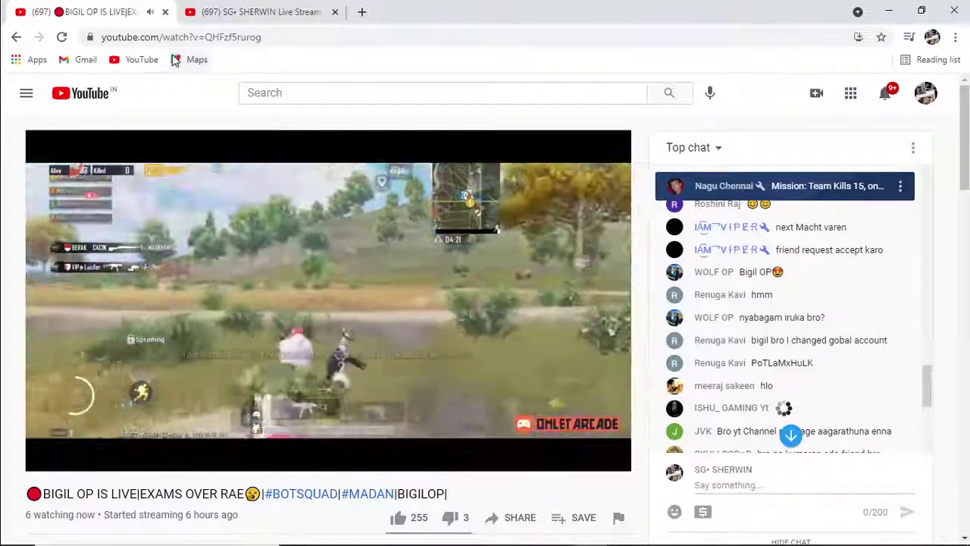
- Look through the description below the BIGIL OP live stream and close its browser tab
scroll(254, 445, down, 1)
scroll(254, 445, down, 4)
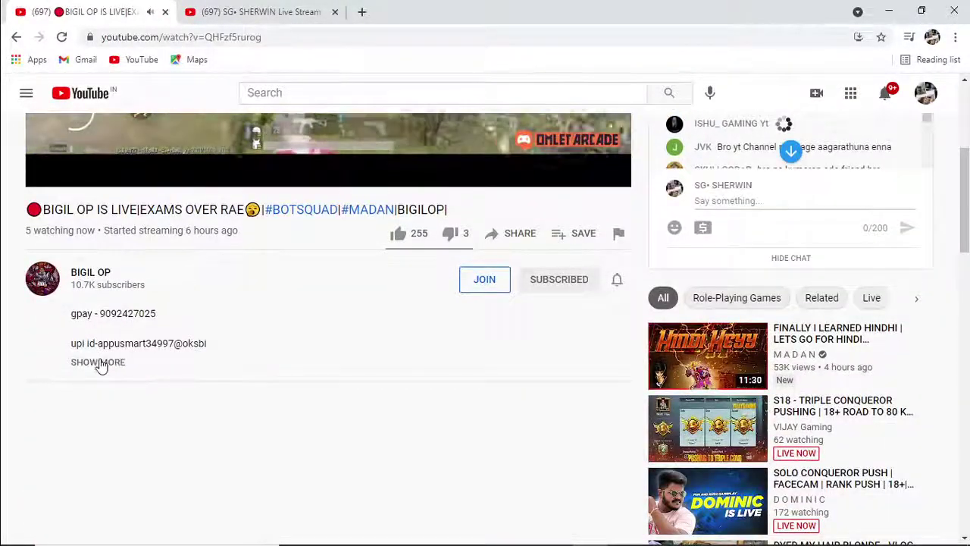
scroll(143, 86, up, 4)
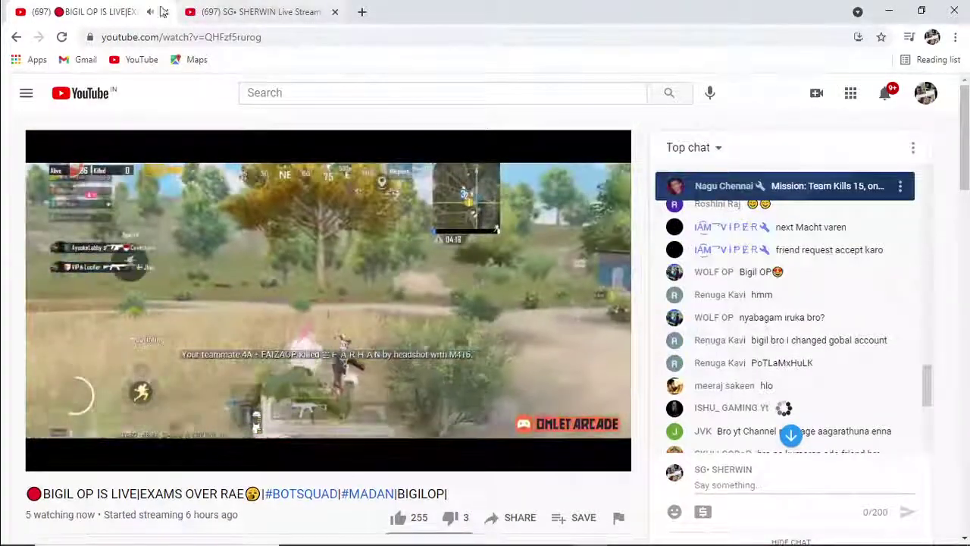
click(166, 11)
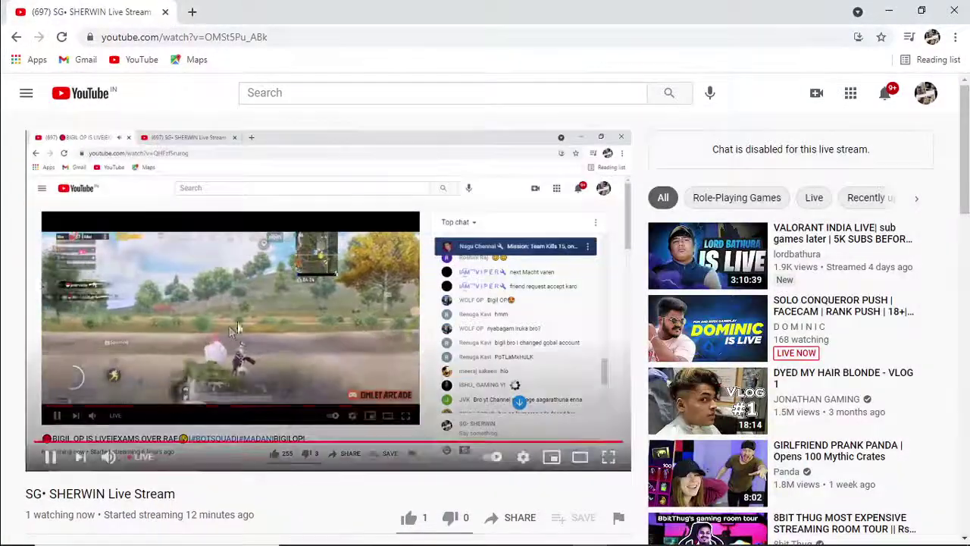
- Switch to OBS and add a new Audio Output Capture source with 24JL3 (Intel(R) Display Audio) as its device
click(520, 540)
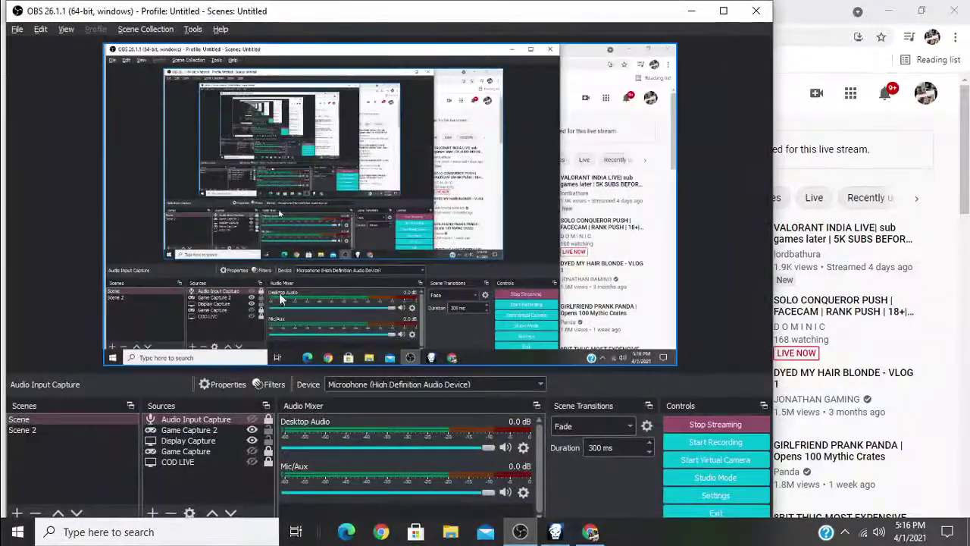
click(152, 512)
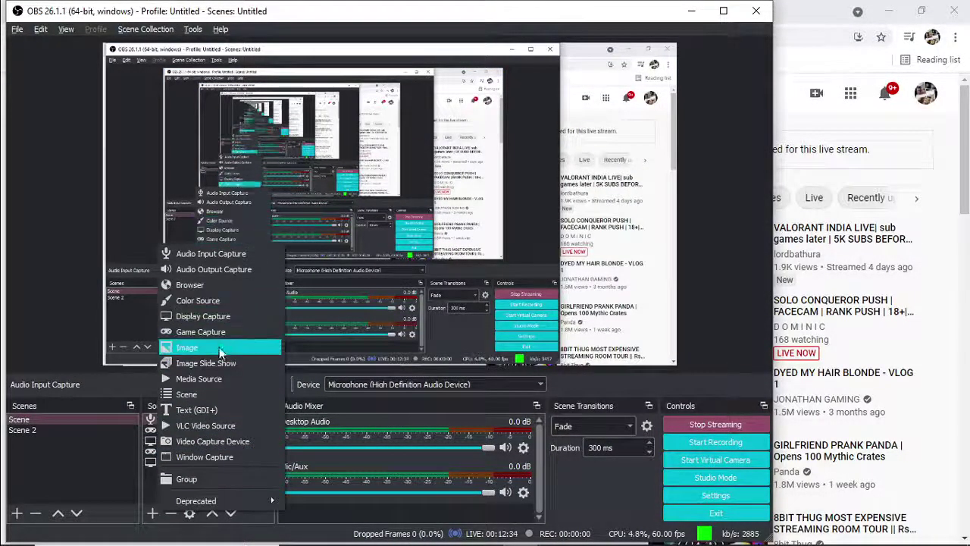
click(217, 269)
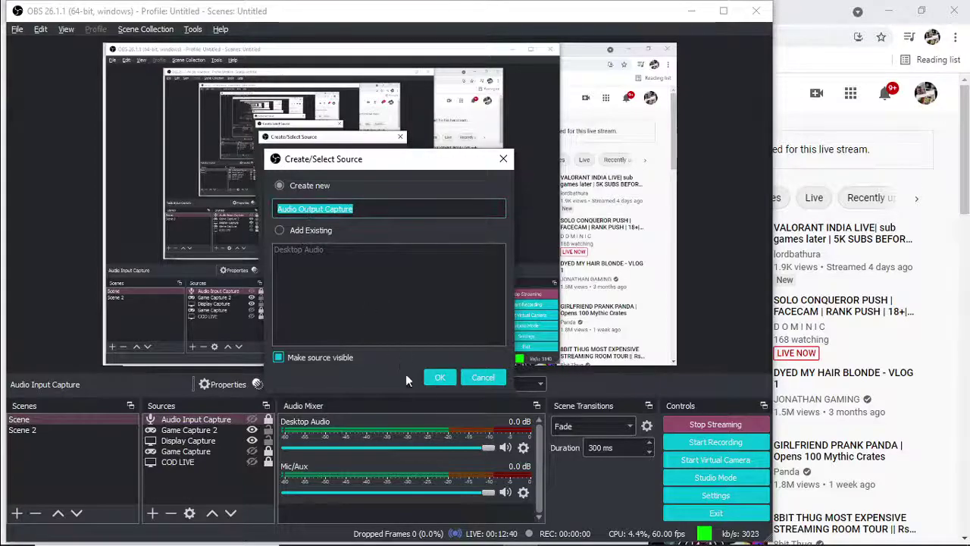
click(435, 378)
click(257, 100)
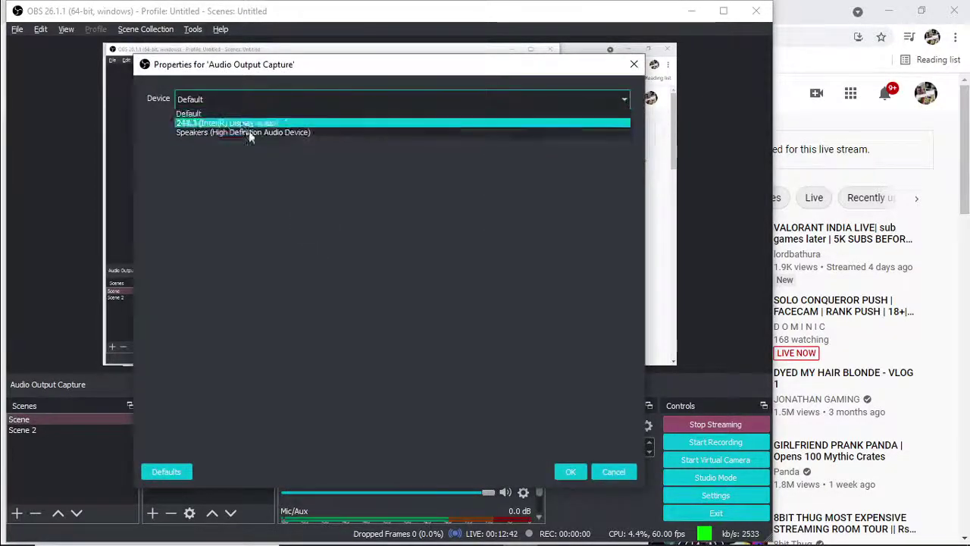
click(278, 132)
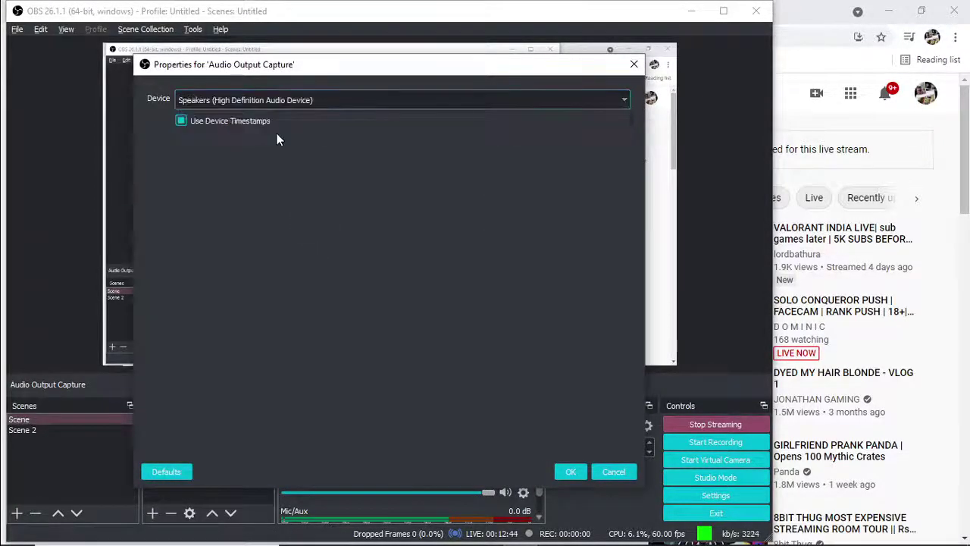
click(268, 107)
click(291, 121)
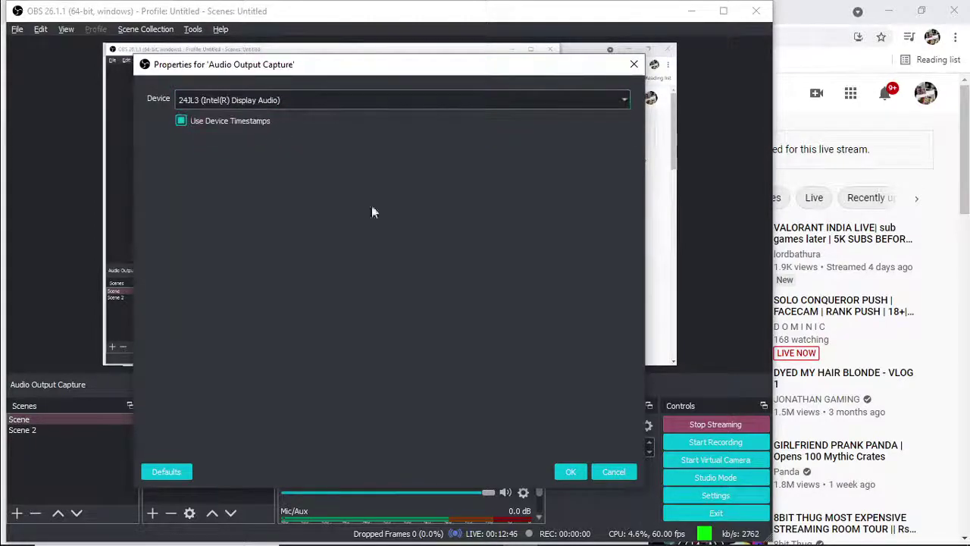
click(569, 472)
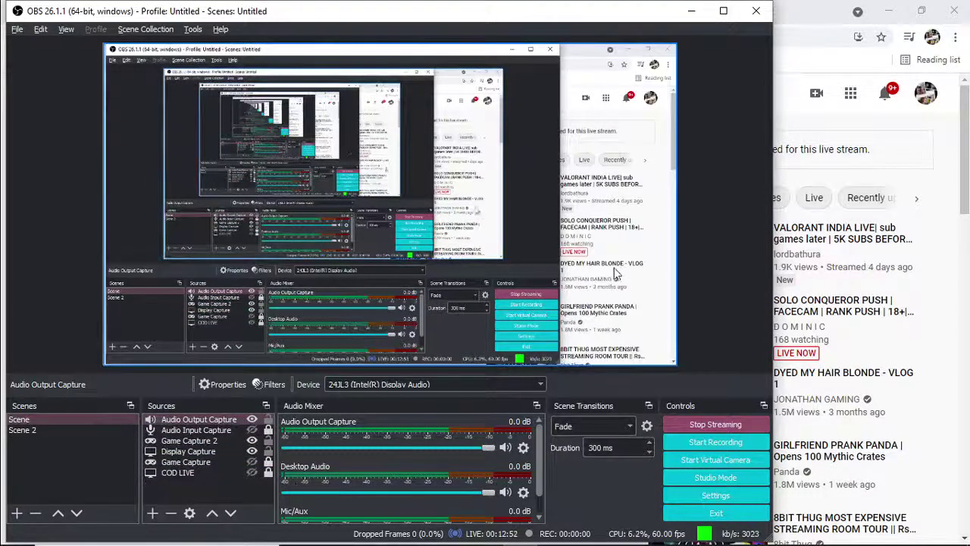
- Switch to Chrome to check your live stream's playback, close the browser and return to OBS
mouse_move(491, 540)
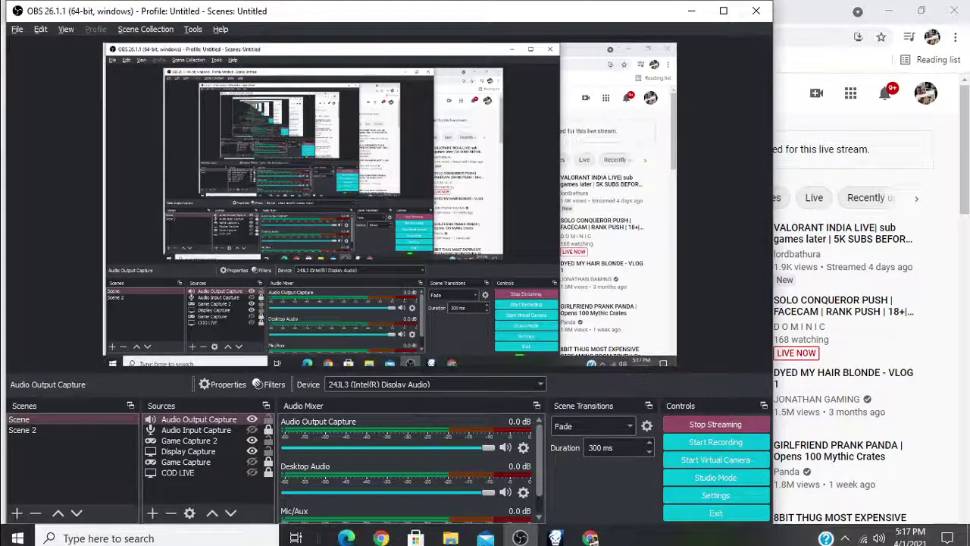
click(589, 531)
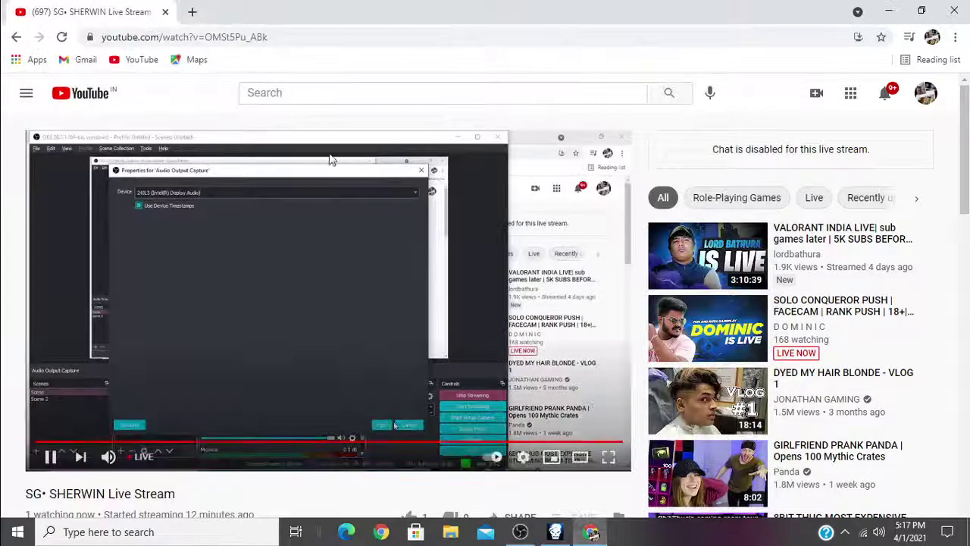
key(alt+Tab)
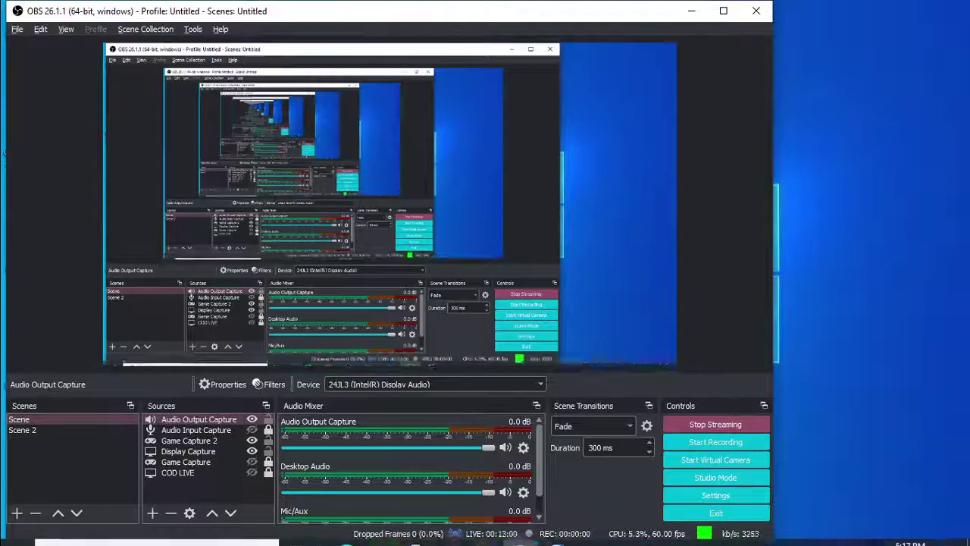
- Set the Windows playback device to 24JL3 (Intel(R) Display Audio)
click(878, 532)
click(871, 463)
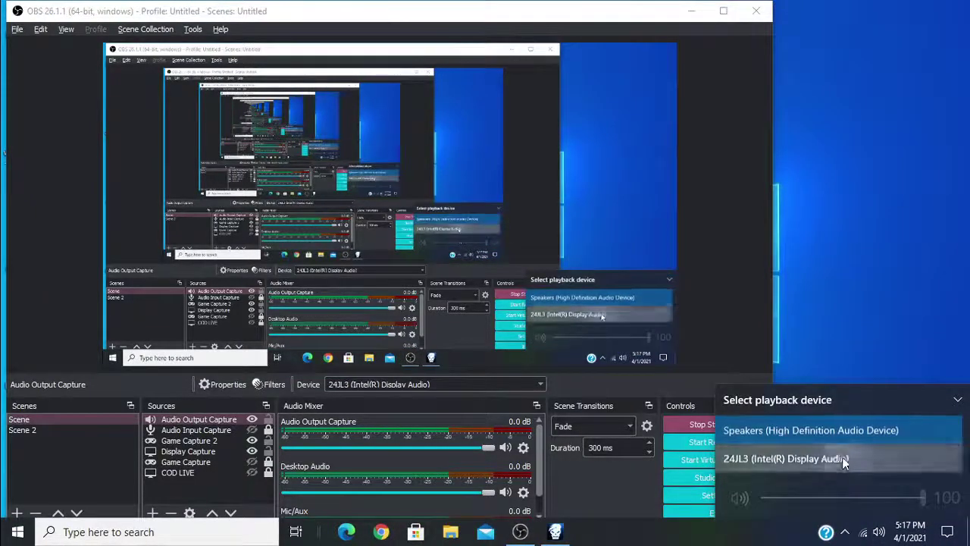
click(841, 456)
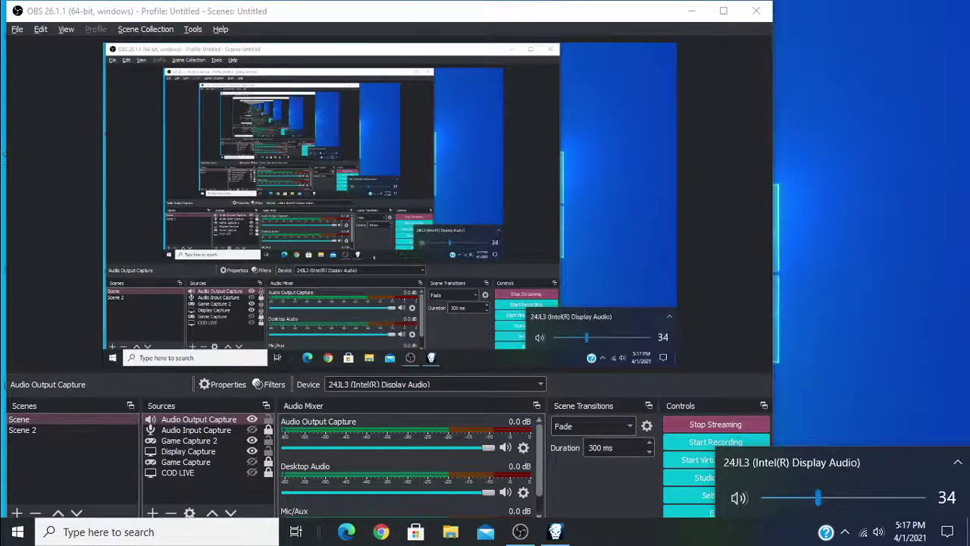
- Check the running game, minimize OBS and raise the Windows playback volume of 24JL3 (Intel(R) Display Audio) to 50
click(520, 532)
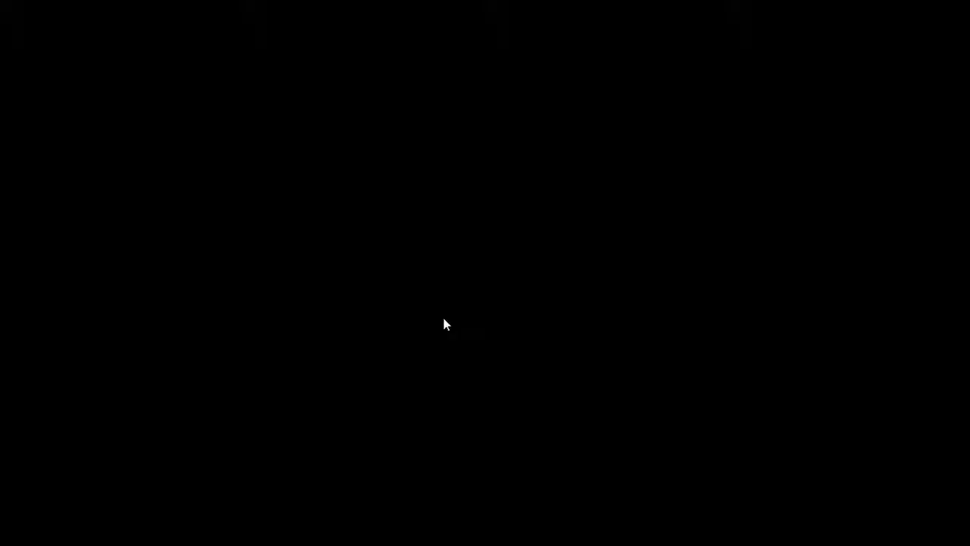
key(alt+Tab)
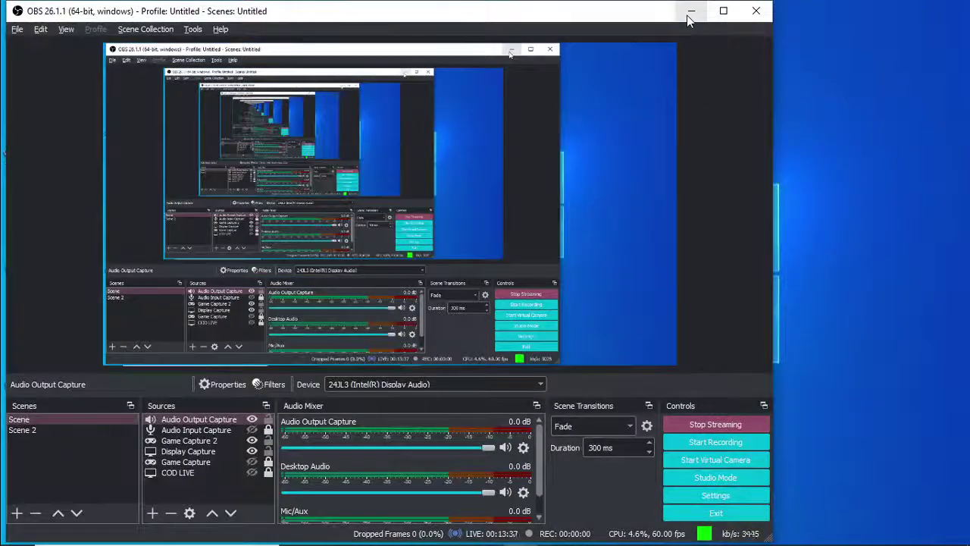
click(688, 13)
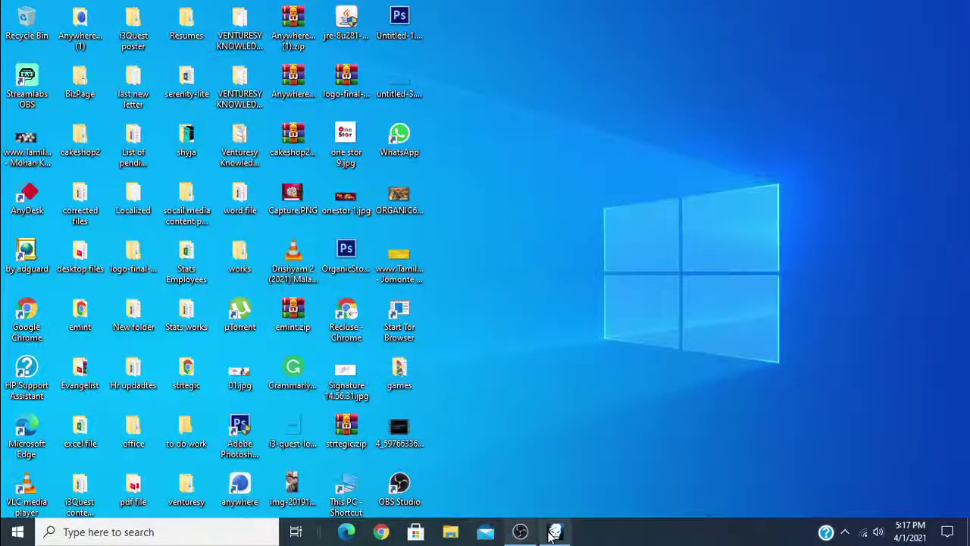
click(883, 537)
scroll(863, 496, up, 6)
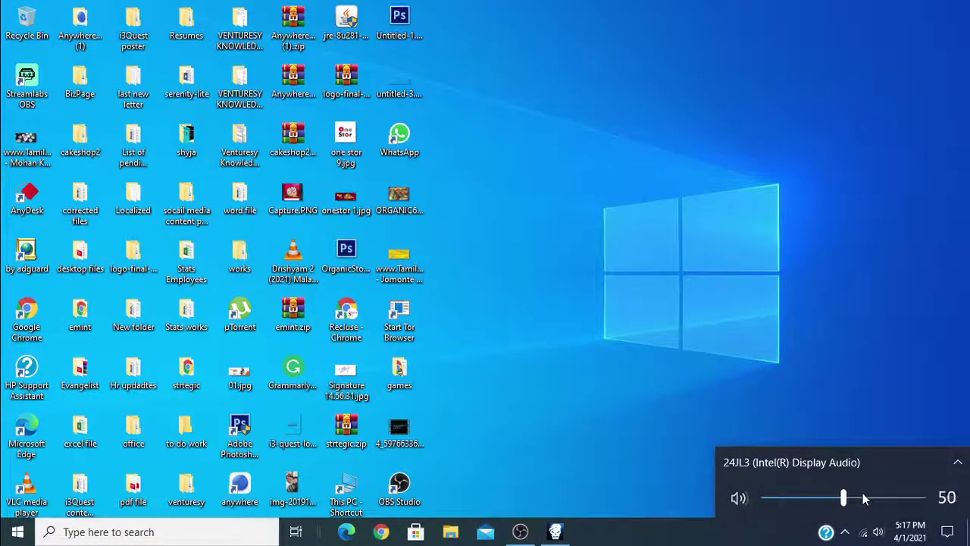
- Look at the live scene in OBS, minimize it and switch to the running game
click(520, 531)
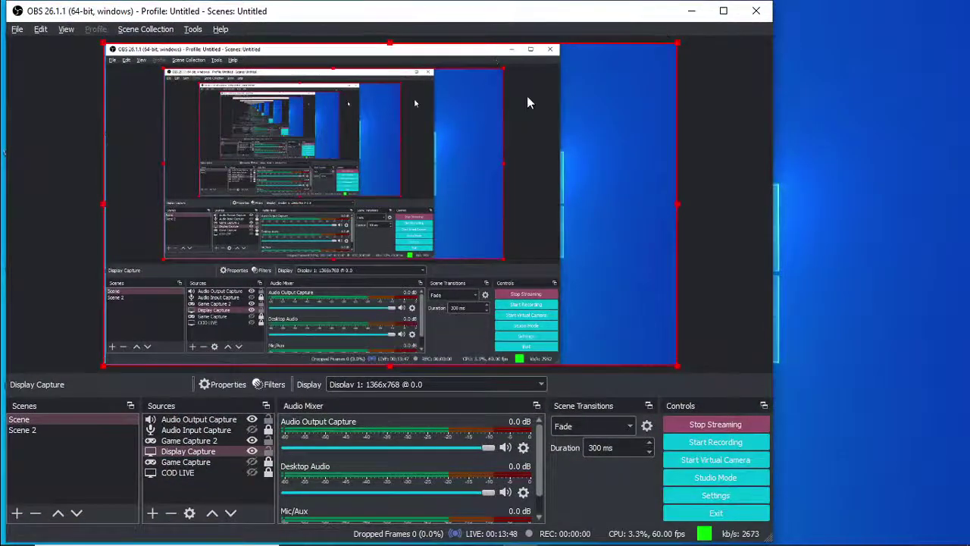
click(691, 13)
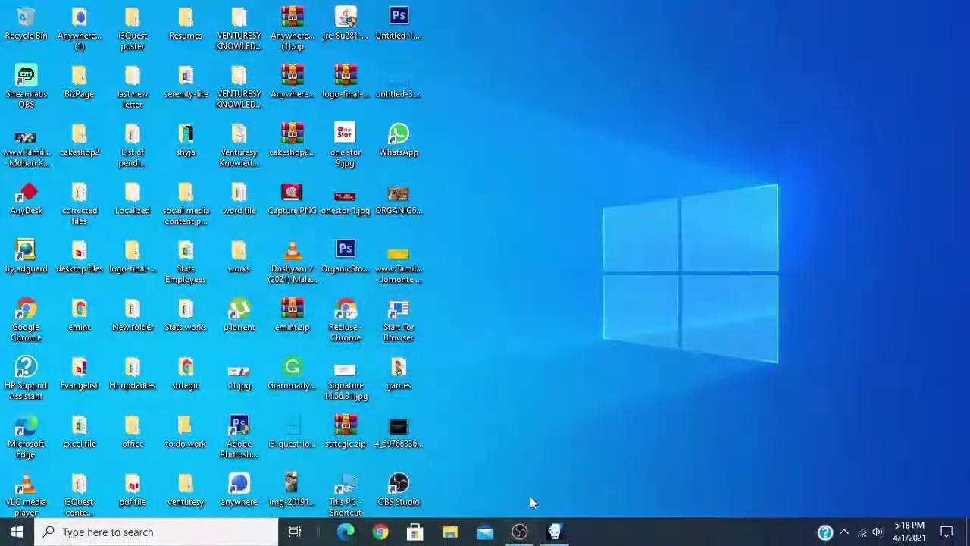
click(570, 529)
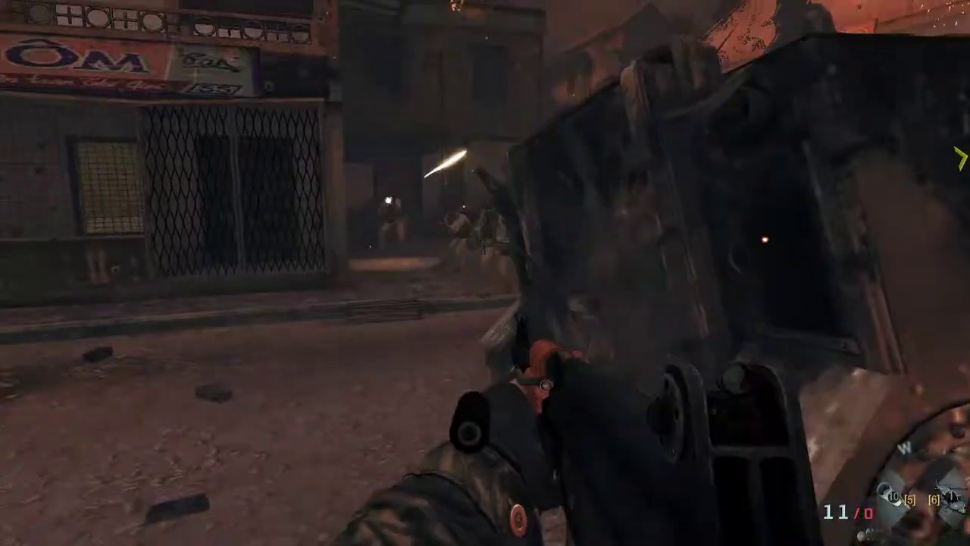
key(1)
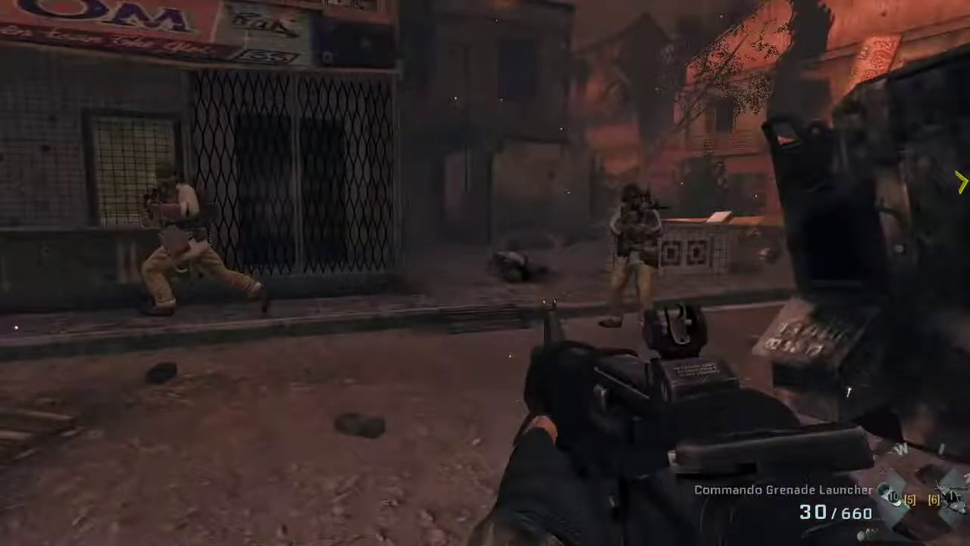
click(485, 273)
drag(485, 273, 485, 273)
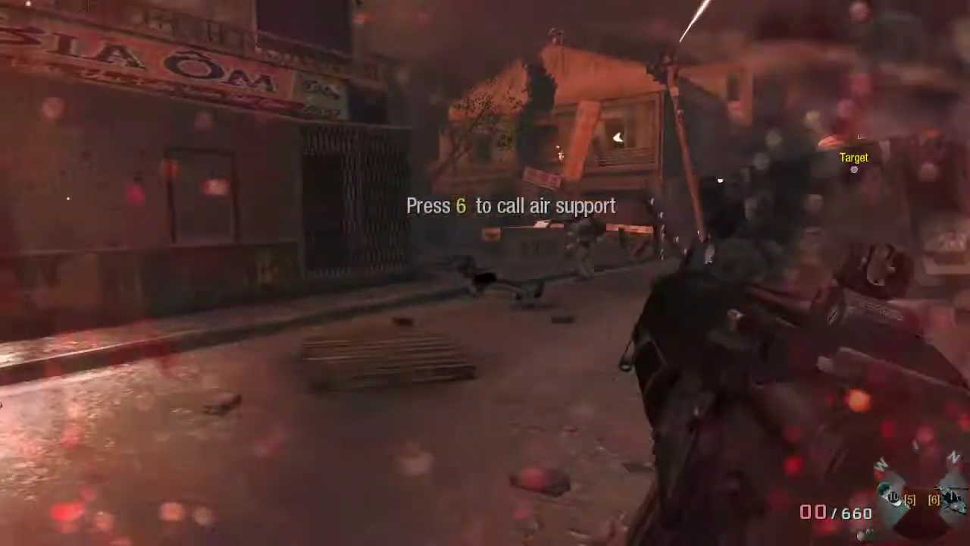
key(6)
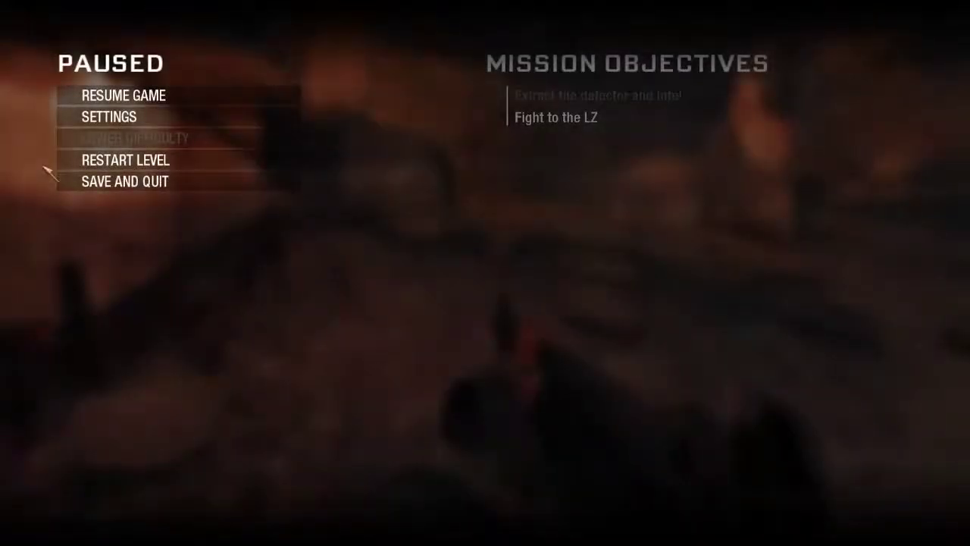
- In the game's sound settings, set the master, cinematics, SFX, music and voice volumes to maximum
click(130, 119)
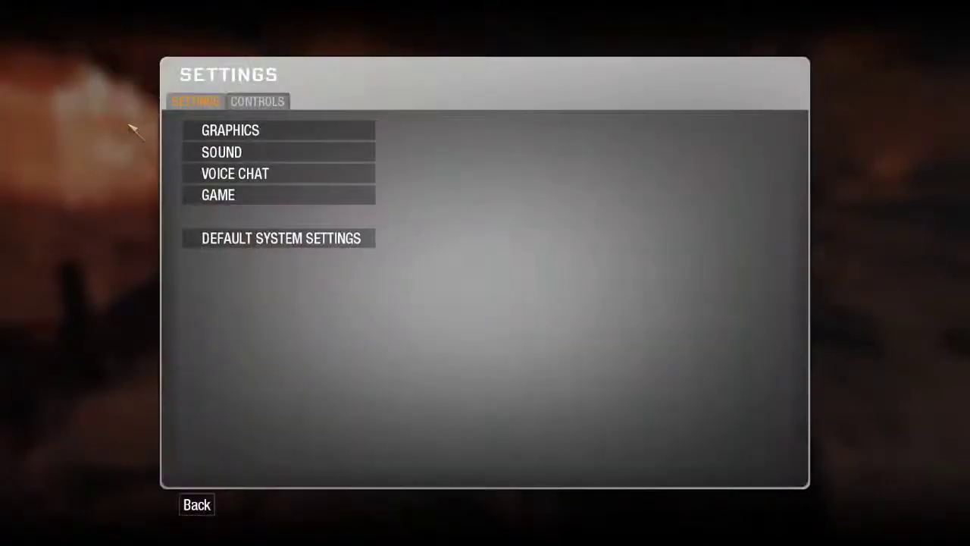
click(276, 155)
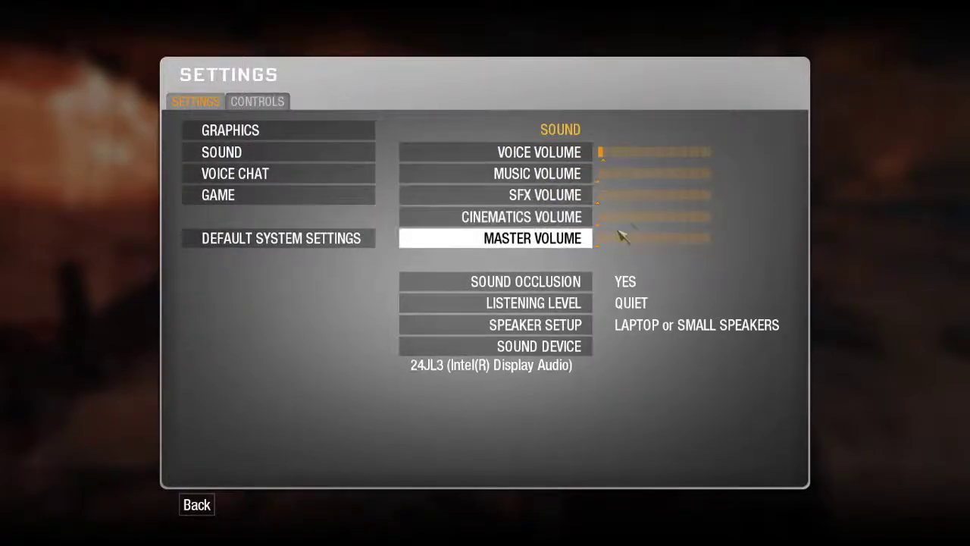
click(701, 240)
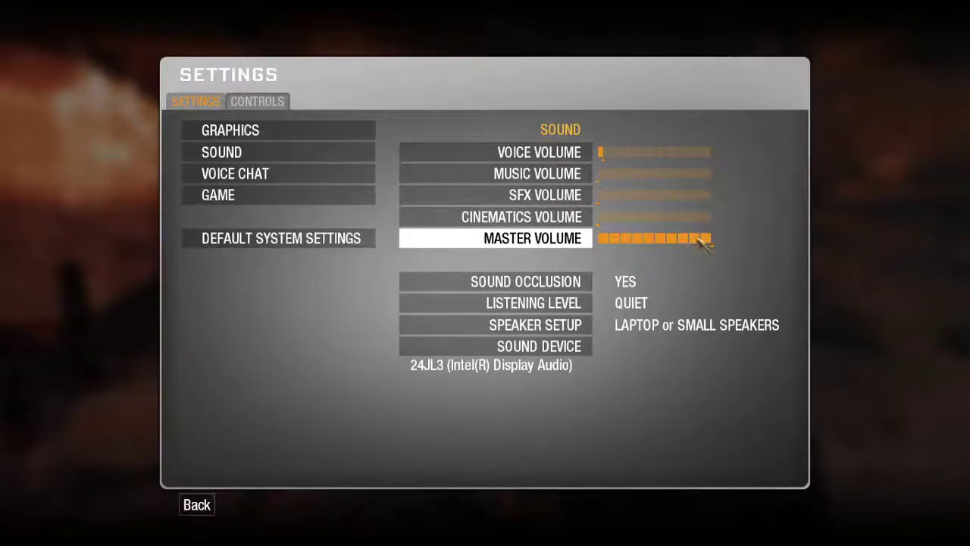
click(692, 218)
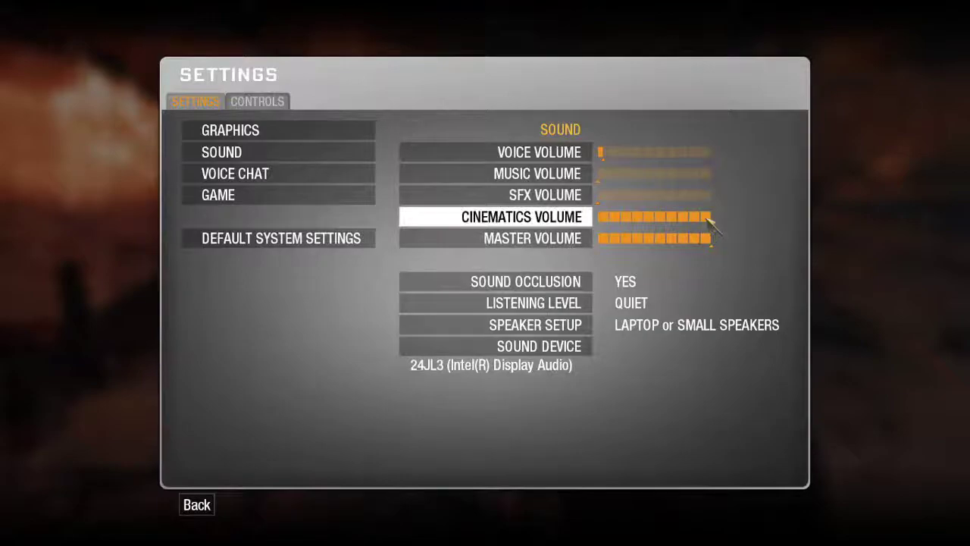
click(704, 196)
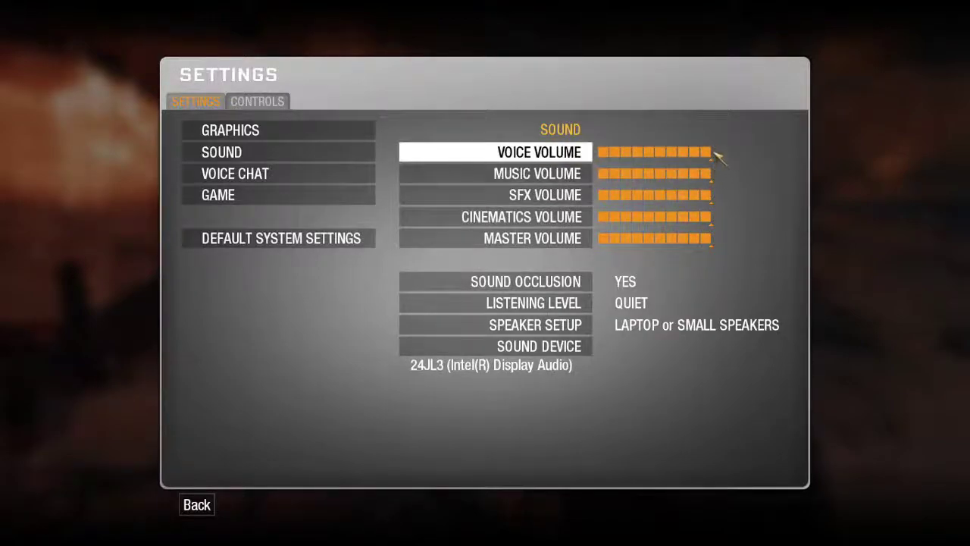
- Cycle through the game's speaker setup options, leave the settings and resume the game
click(561, 324)
click(565, 325)
click(569, 324)
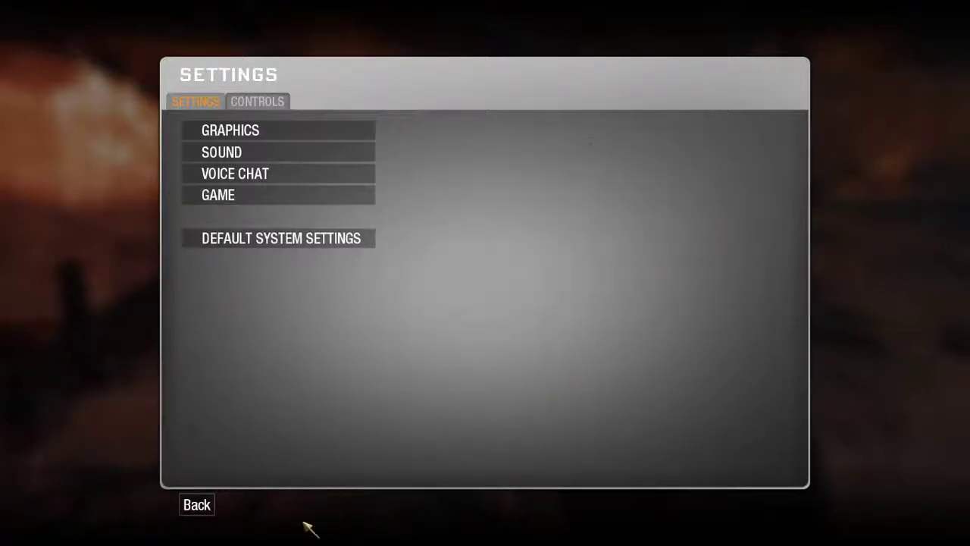
key(Escape)
key(Escape)
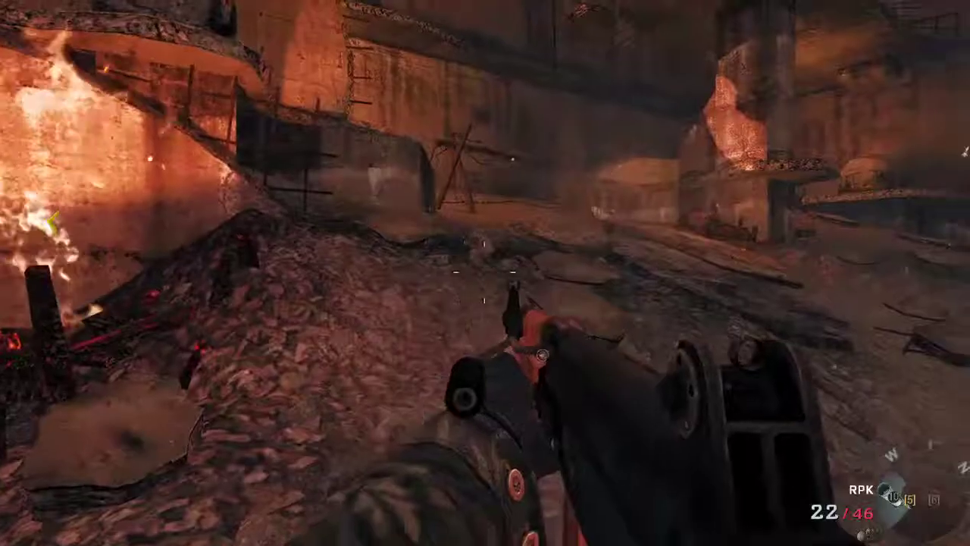
key(w)
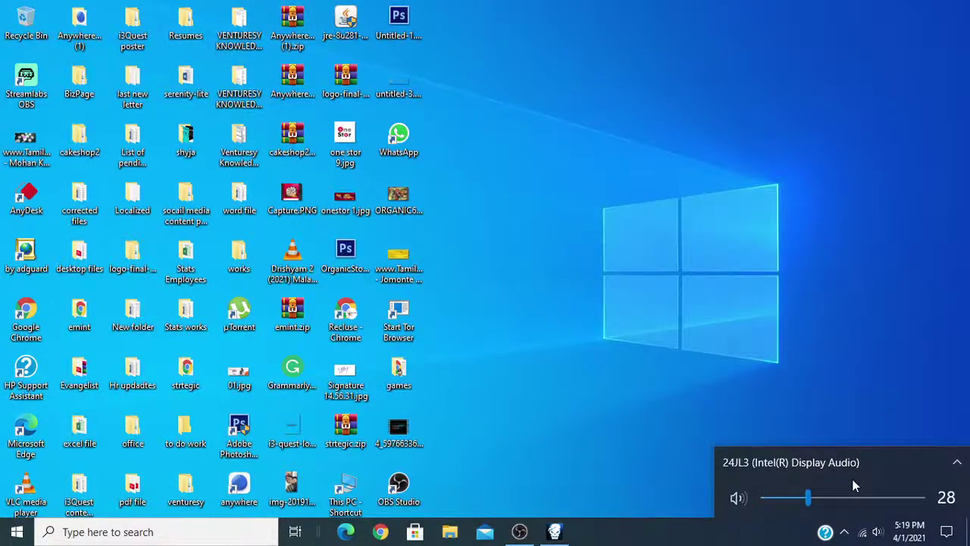
- In OBS, set the Audio Output Capture source's device to Speakers (High Definition Audio Device)
click(653, 371)
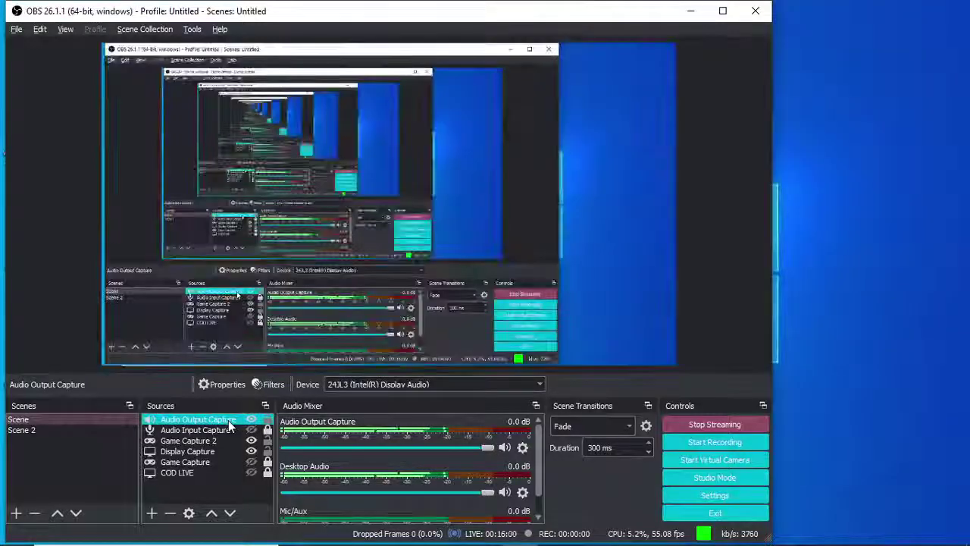
click(402, 385)
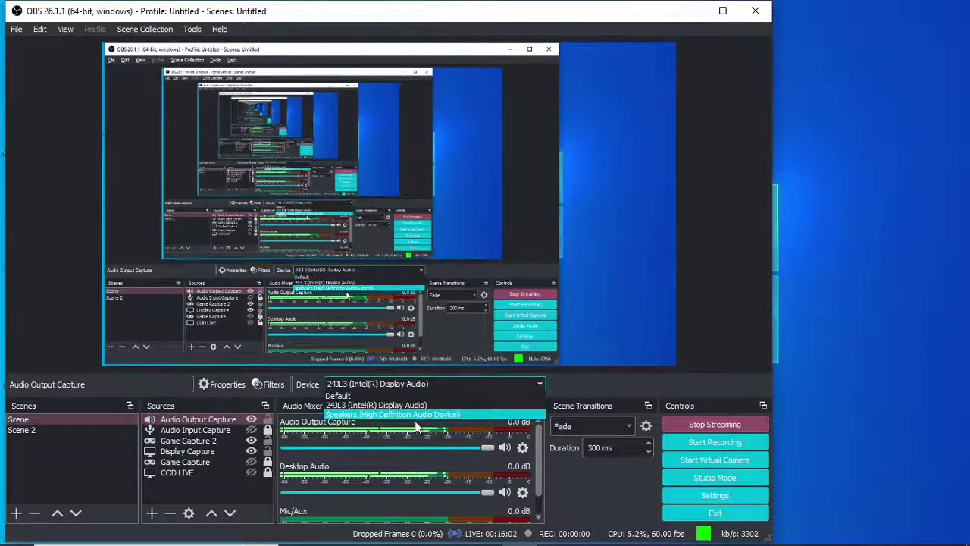
click(447, 415)
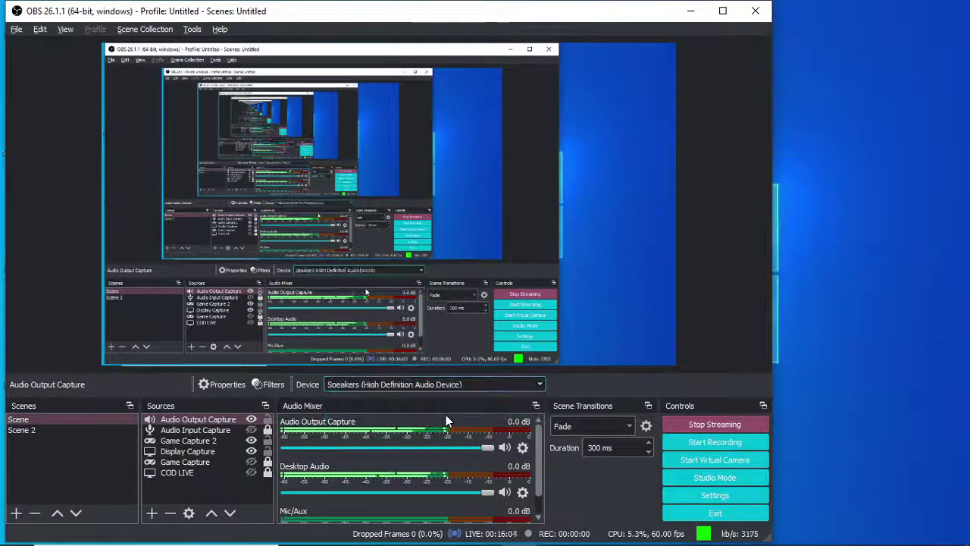
- Set the Windows playback device to Speakers (High Definition Audio Device)
click(382, 385)
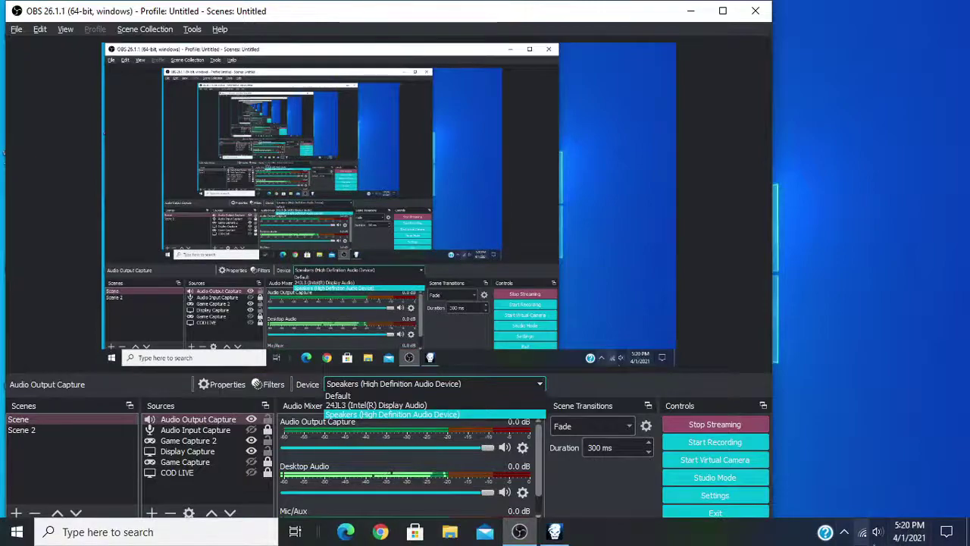
click(877, 532)
click(848, 464)
click(818, 446)
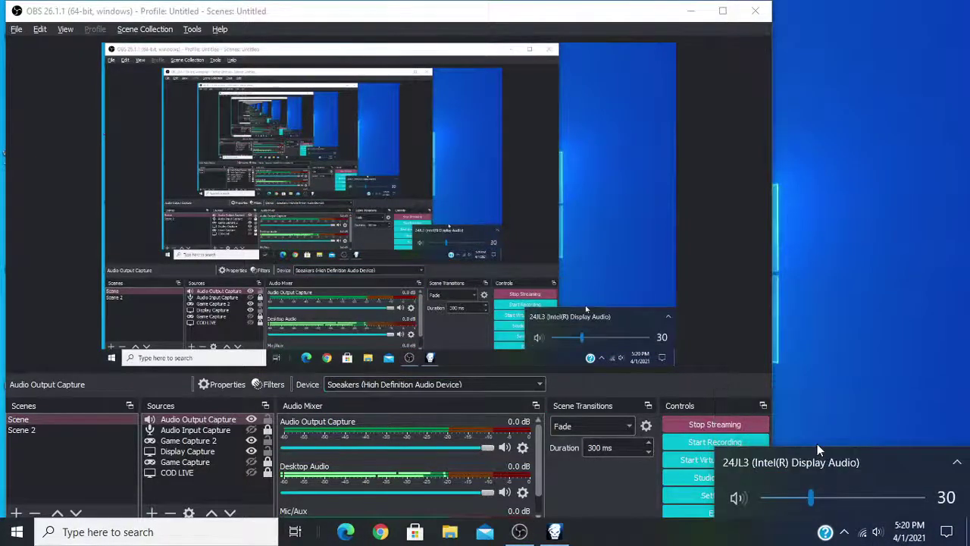
click(838, 466)
click(821, 425)
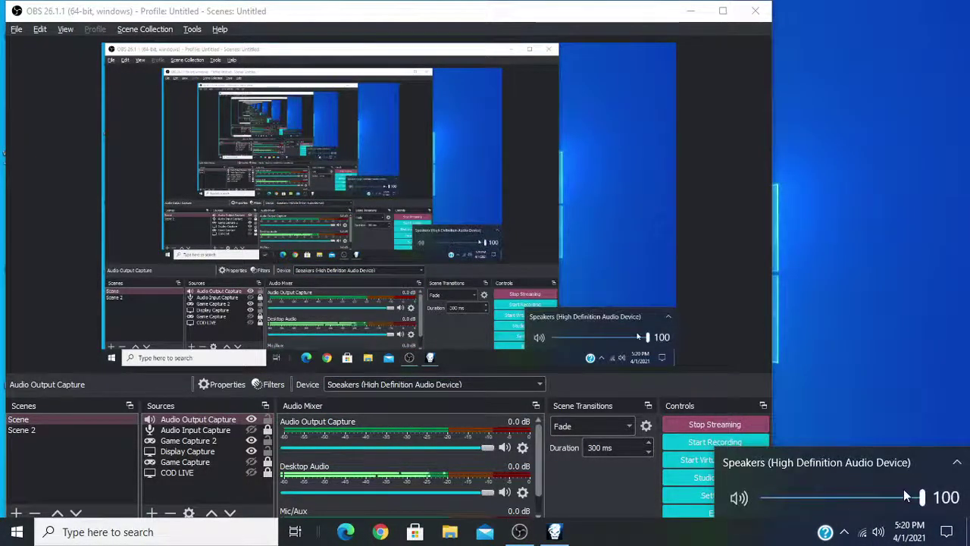
- Try 24JL3 (Intel(R) Display Audio) as the Audio Output Capture device and return it to Speakers (High Definition Audio Device)
click(371, 384)
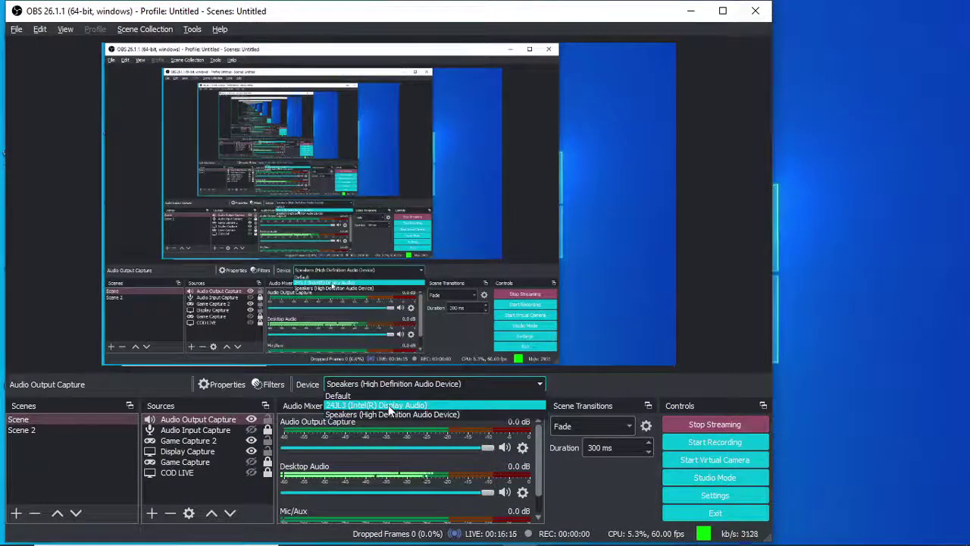
click(388, 405)
click(387, 388)
click(398, 409)
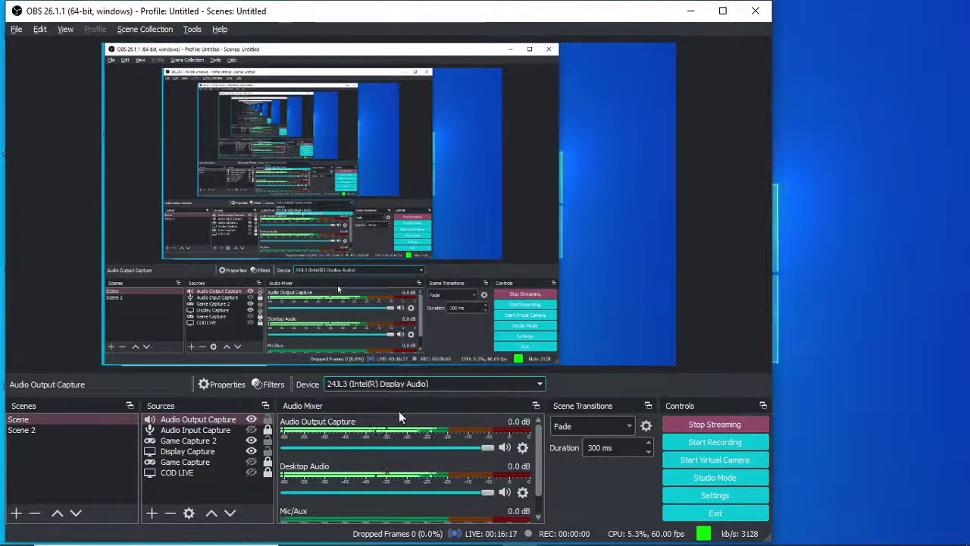
scroll(375, 383, down, 1)
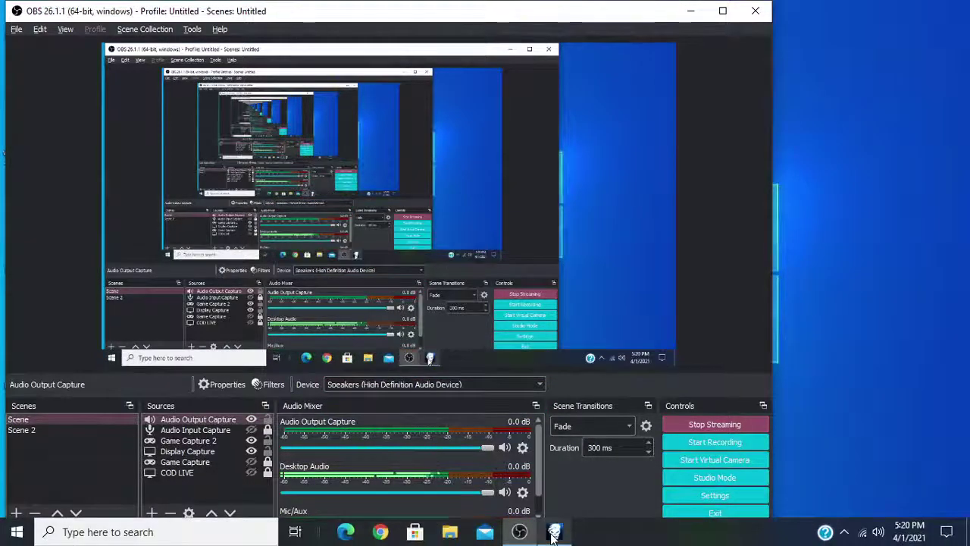
- Switch to the game to test its sound, return to OBS and keep Speakers (High Definition Audio Device) as the Audio Output Capture device
click(553, 533)
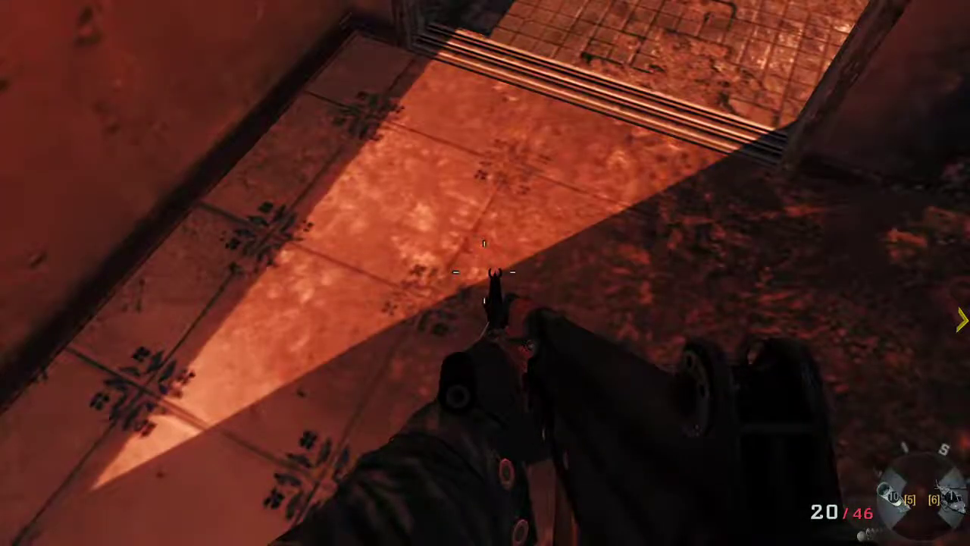
key(alt+Tab)
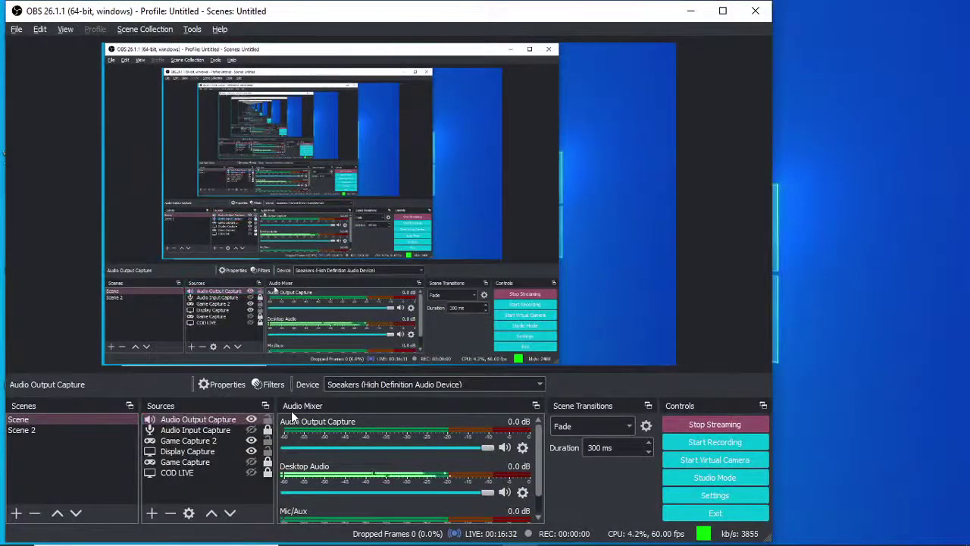
click(335, 385)
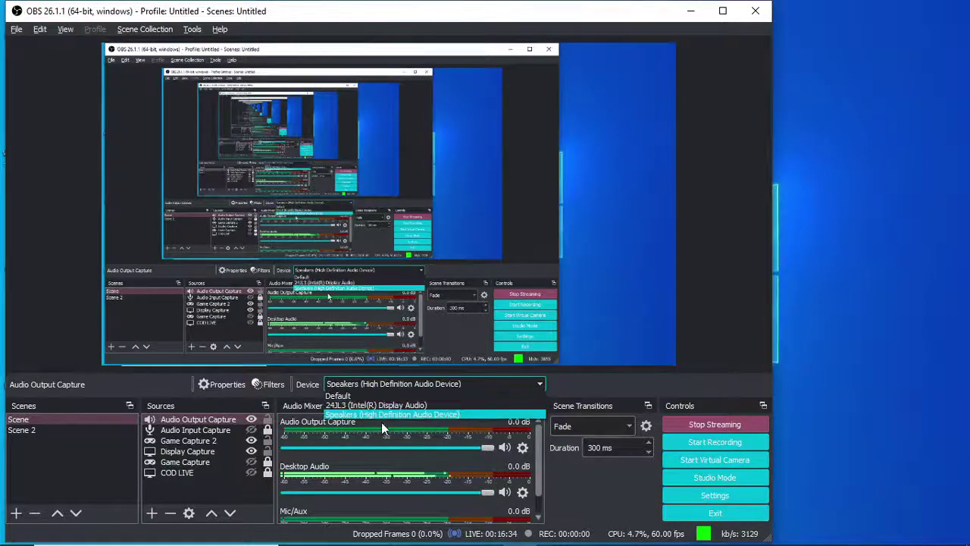
click(381, 420)
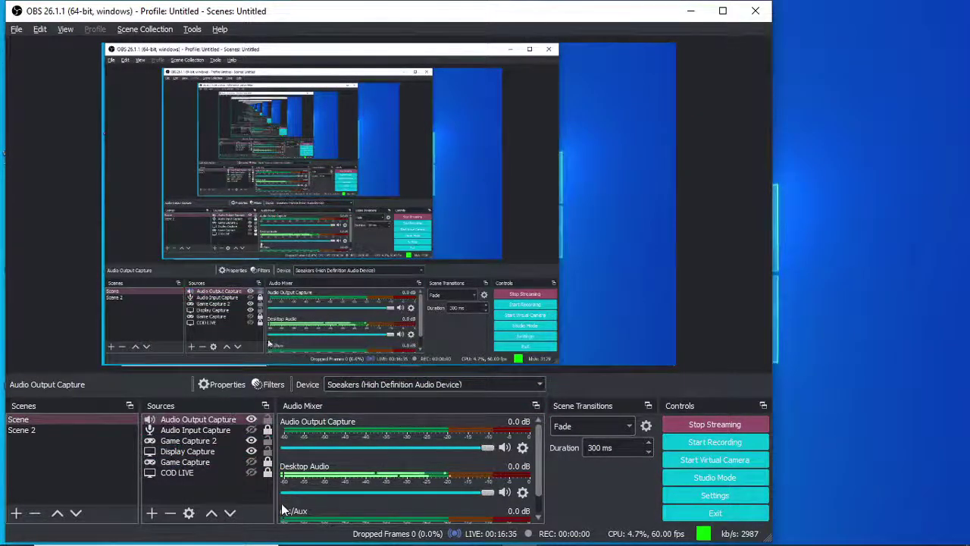
- Mute the 24JL3 (Intel(R) Display Audio) playback device in Windows and switch playback back to Speakers (High Definition Audio Device)
click(205, 451)
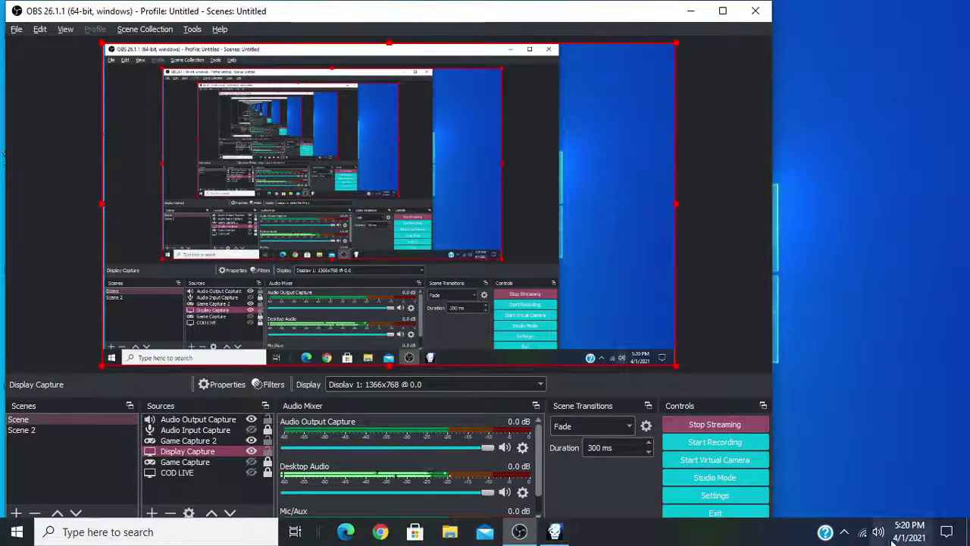
click(879, 533)
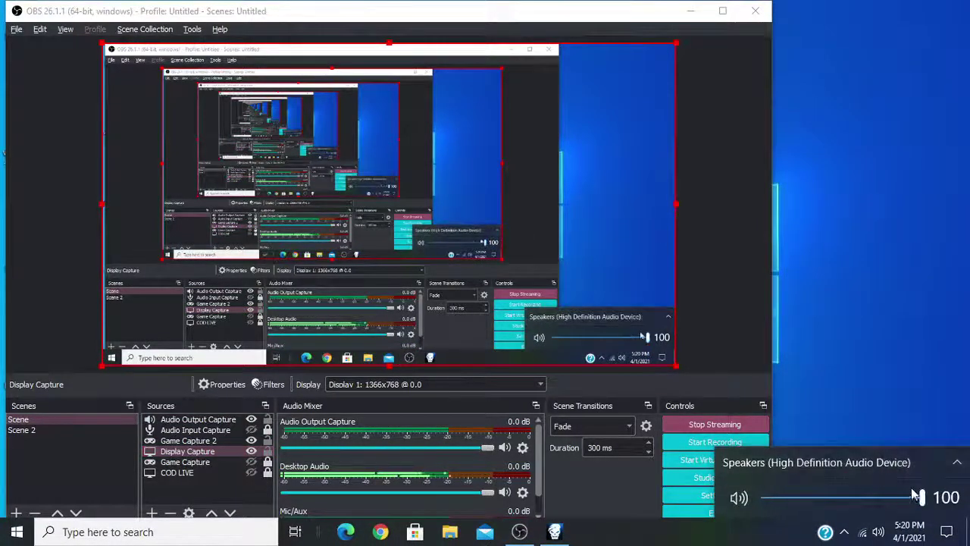
click(818, 483)
click(751, 471)
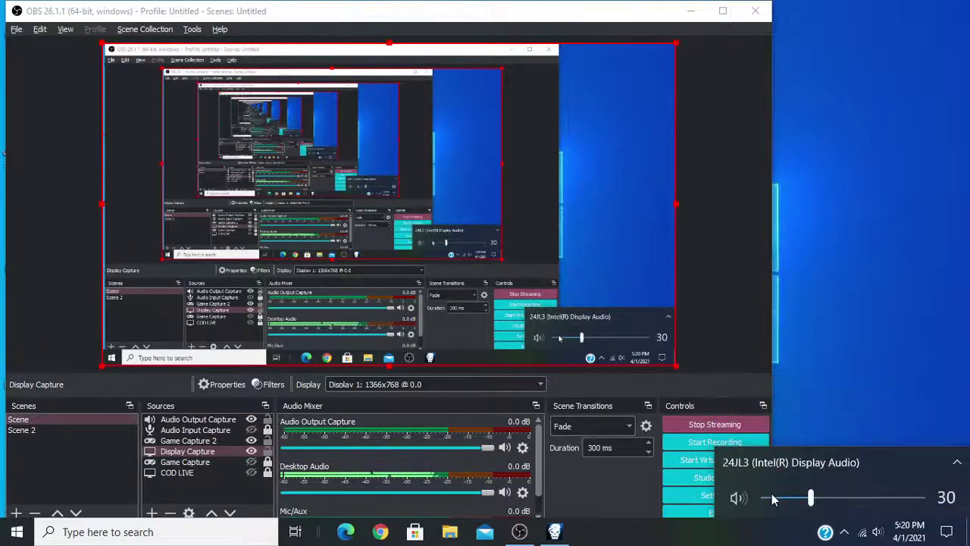
click(822, 463)
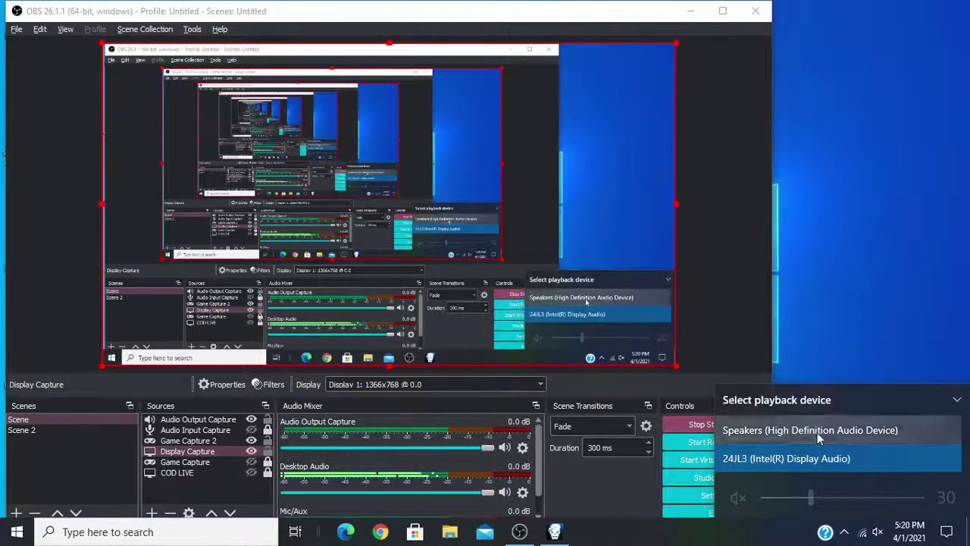
click(818, 433)
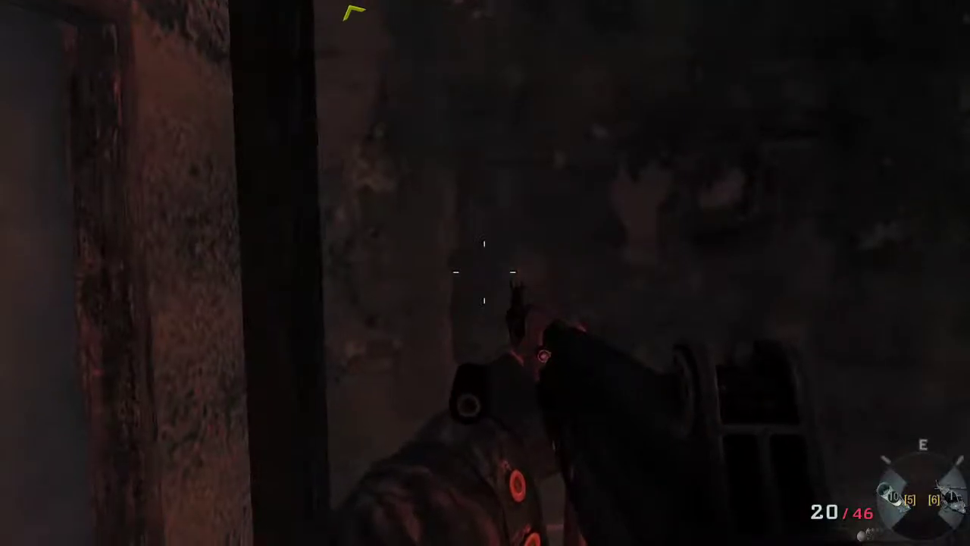
click(485, 271)
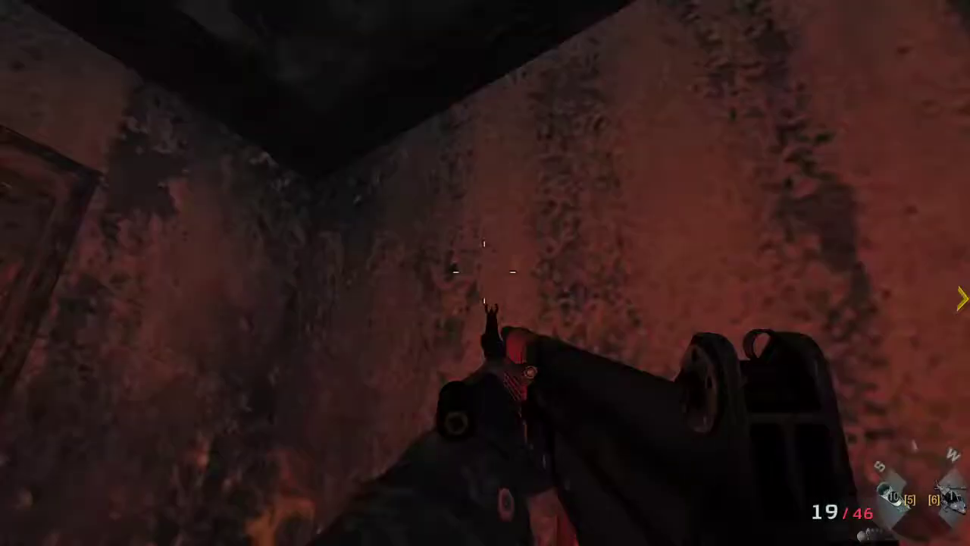